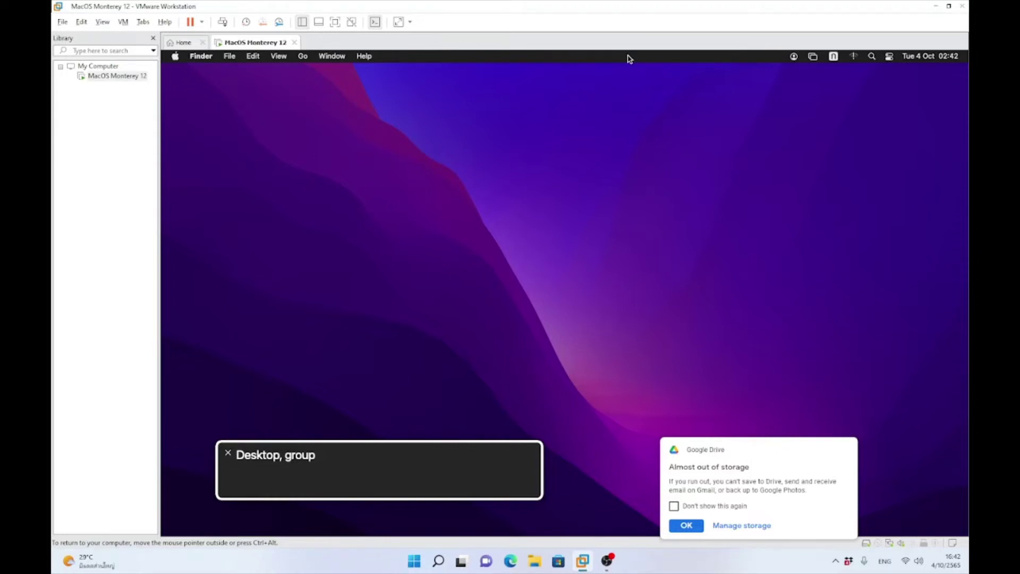
Step: Open System Preferences on the macOS virtual machine using VoiceOver keyboard navigation
key("ctrl+F2")
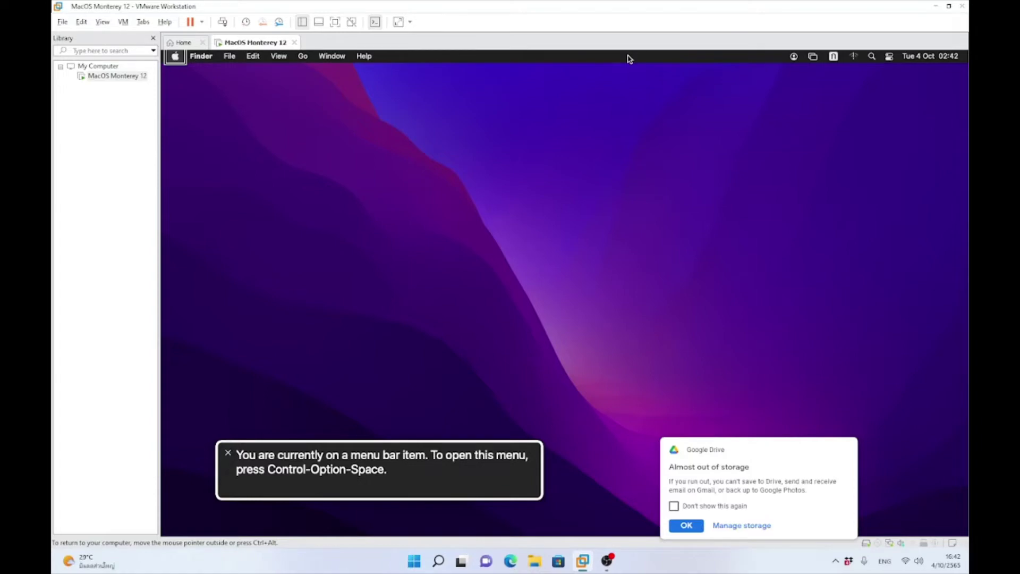
key("ctrl+alt+space")
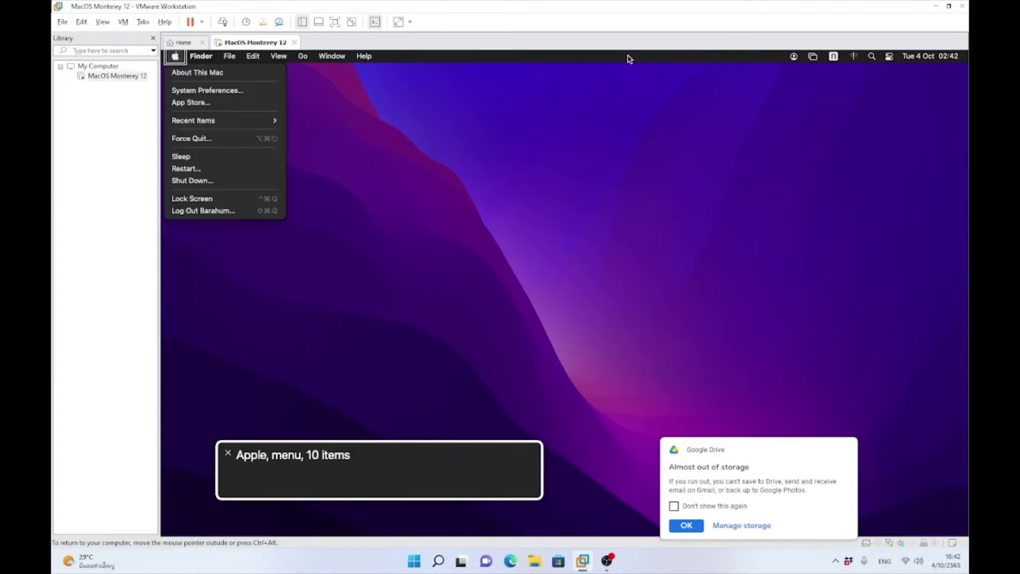
key("Down")
key("Down")
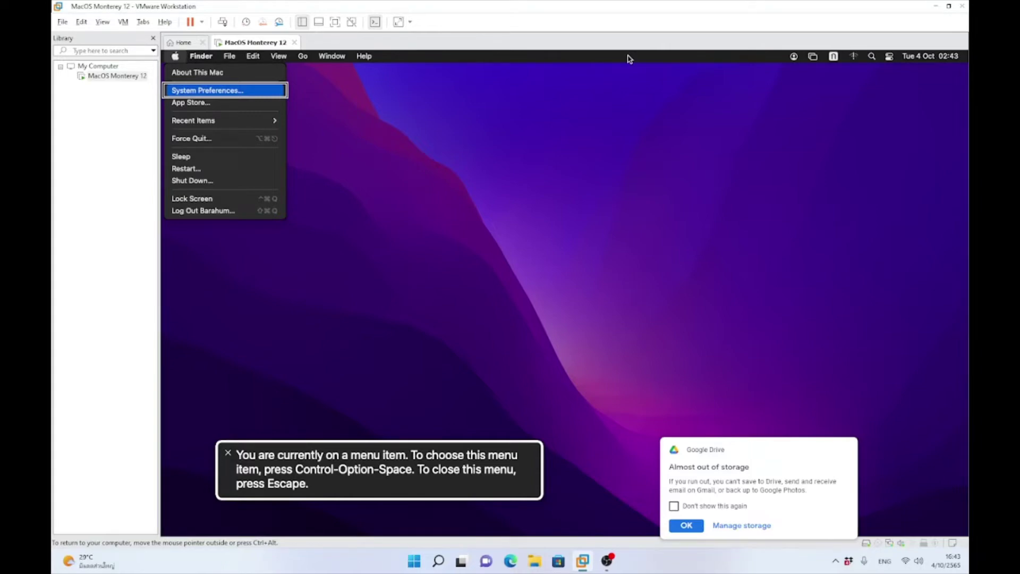
key("Return")
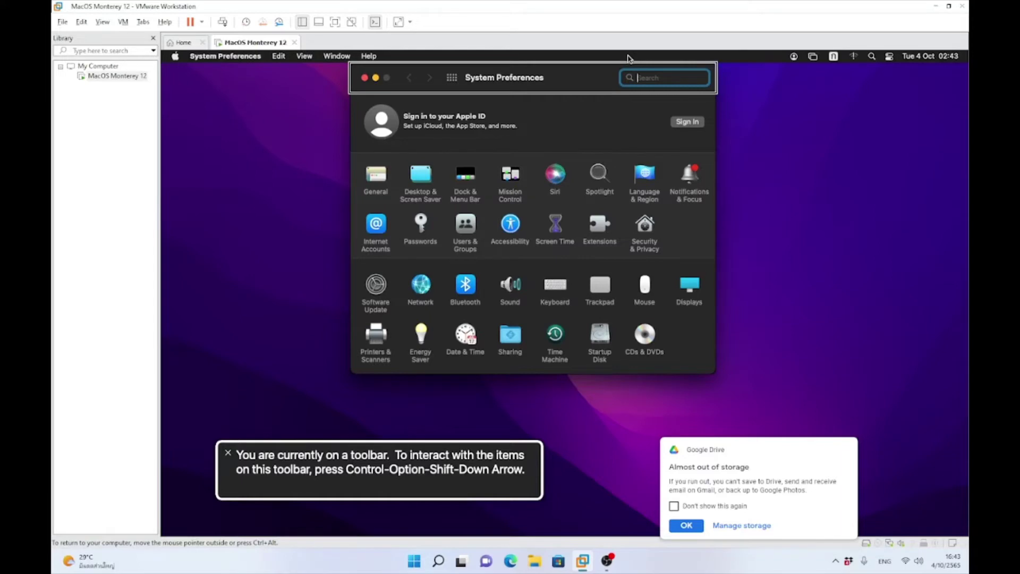
Step: Move through the preference categories with VoiceOver and open the Language & Region settings
key("Tab")
key("Tab")
key("Tab")
key("Tab")
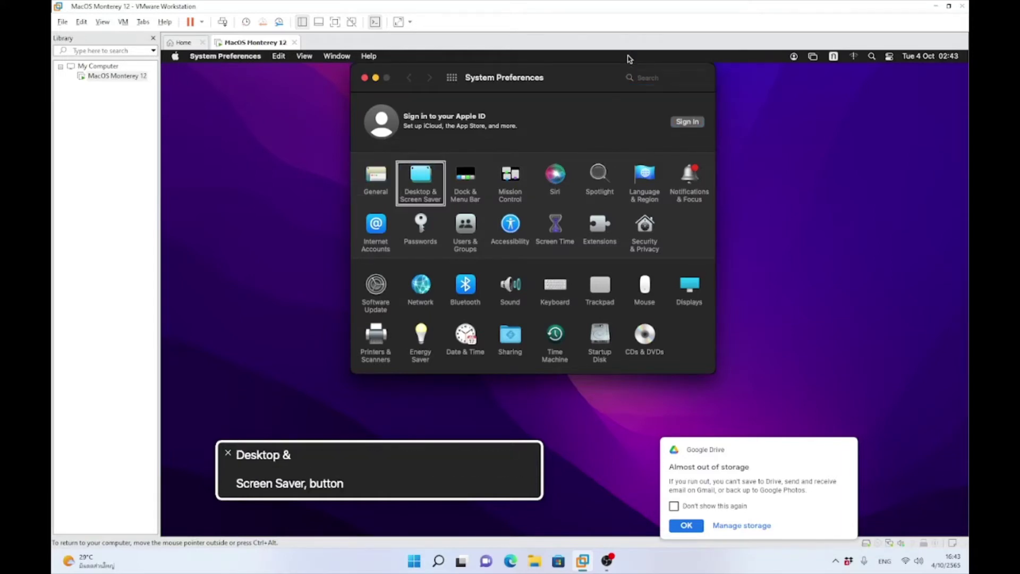
key("Tab")
key("Tab")
key("Tab")
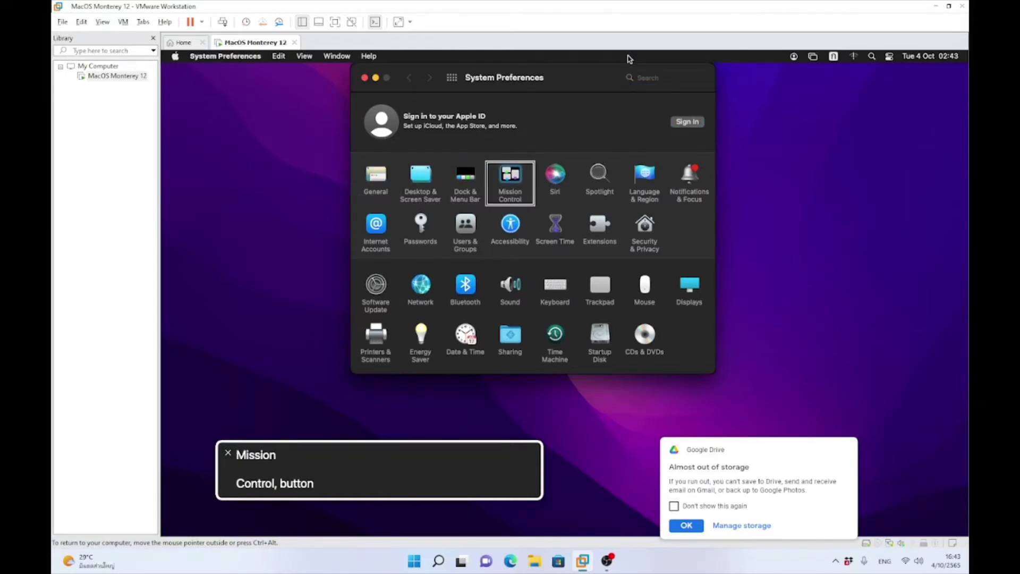
key("Tab")
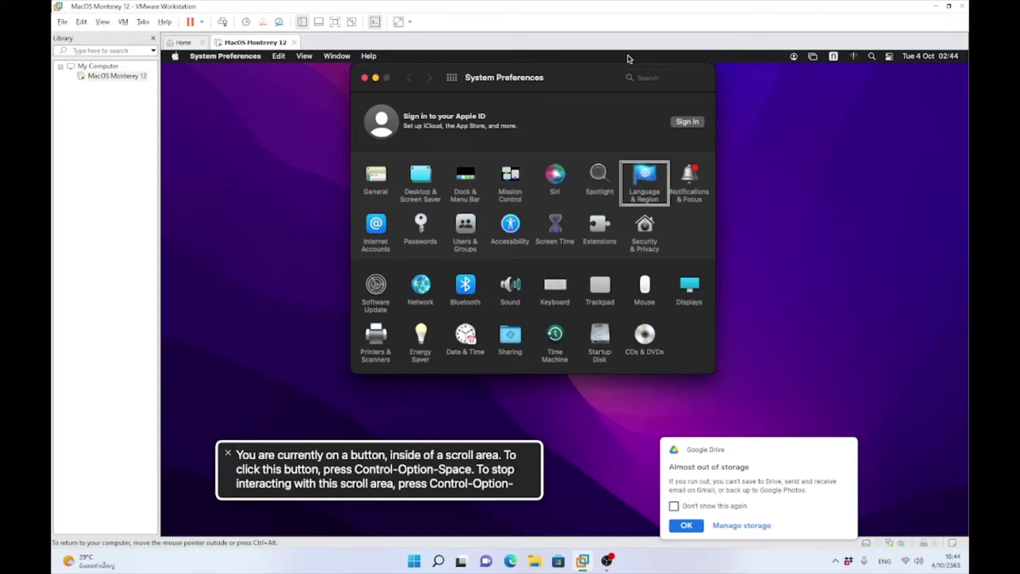
key("ctrl+alt+space")
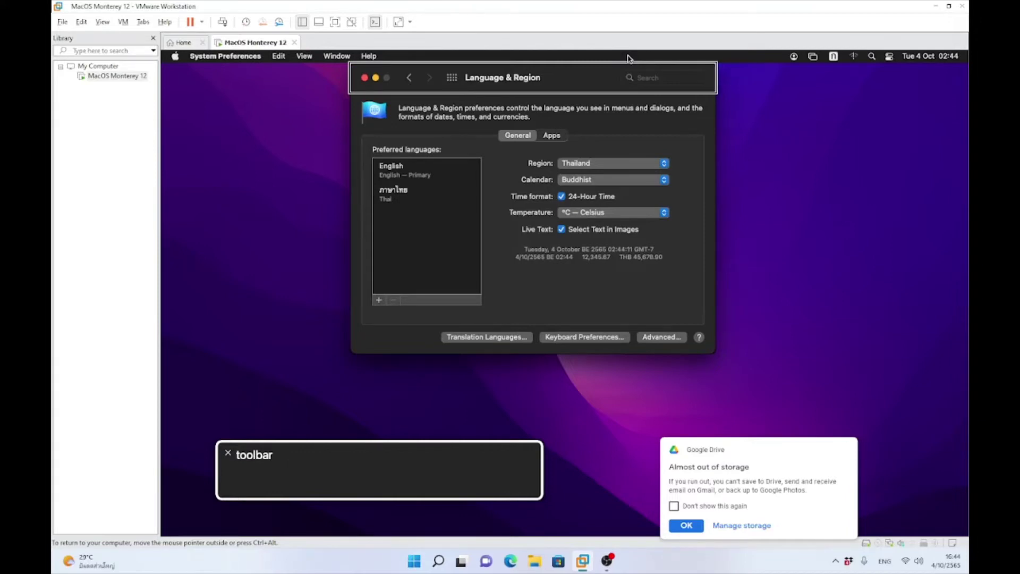
Step: Examine the Language & Region description and its General and Apps sections with VoiceOver
key("ctrl+alt+Right")
key("ctrl+alt+Right")
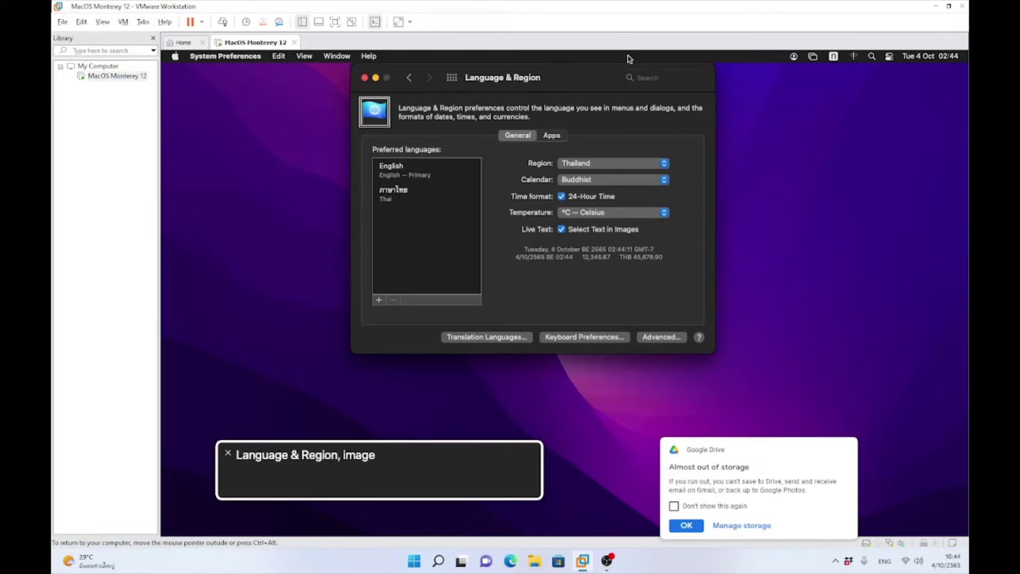
key("ctrl+alt+Right")
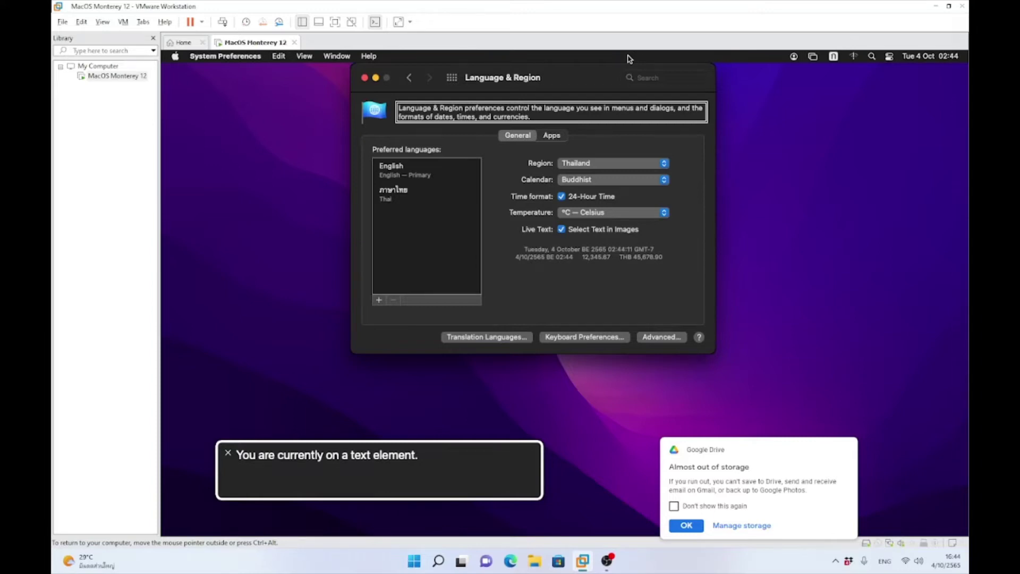
key("ctrl+alt+Right")
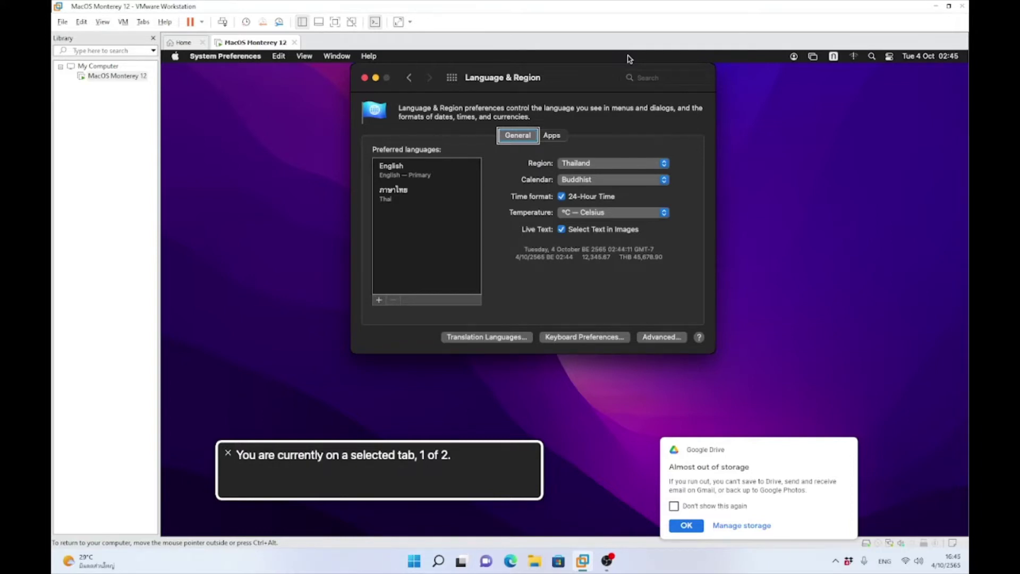
key("ctrl+alt+Right")
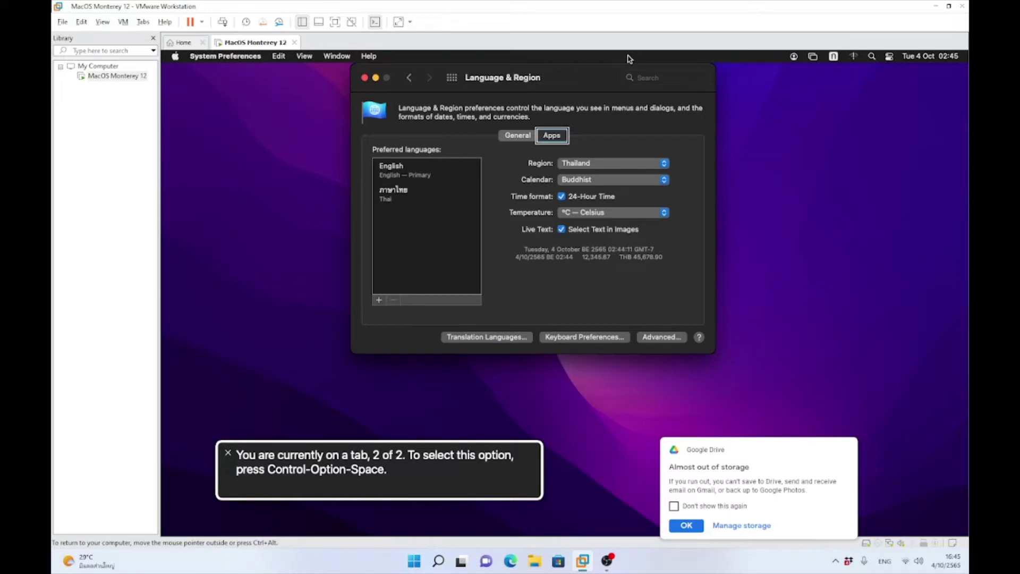
key("ctrl+alt+Left")
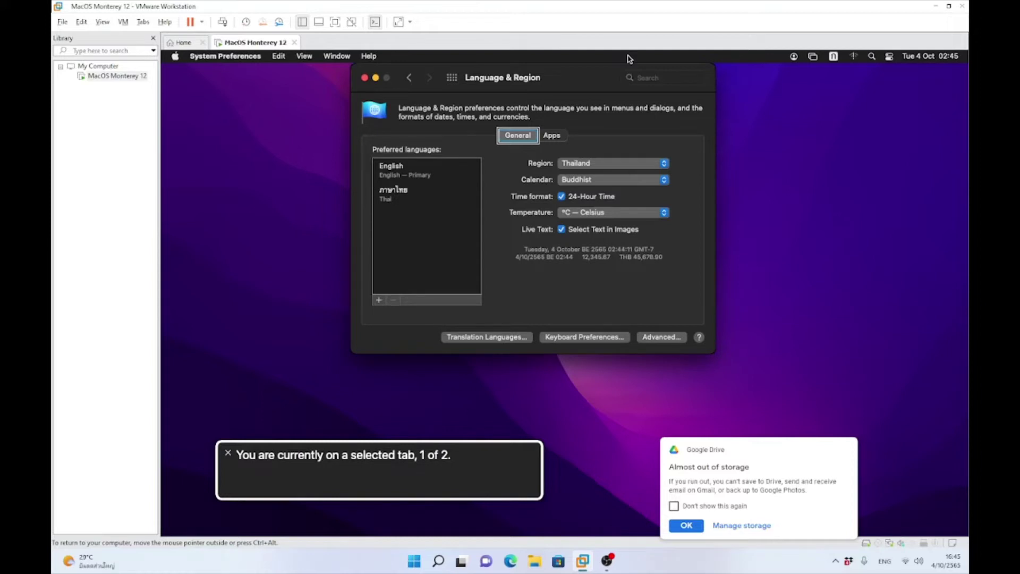
Step: Read through the entries of the preferred languages table, return to English and leave the table
key("ctrl+alt+Right")
key("ctrl+alt+Right")
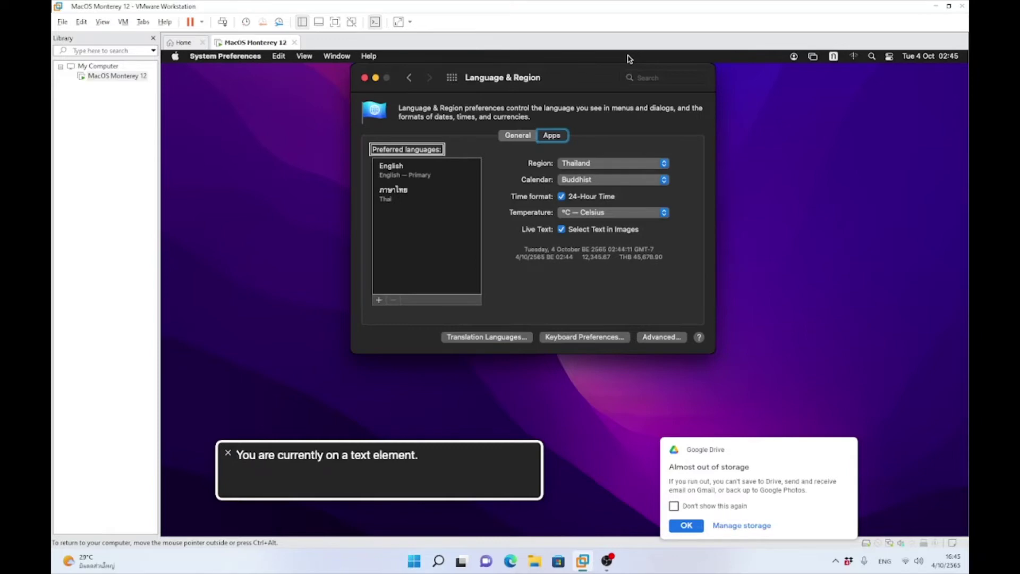
key("ctrl+alt+Right")
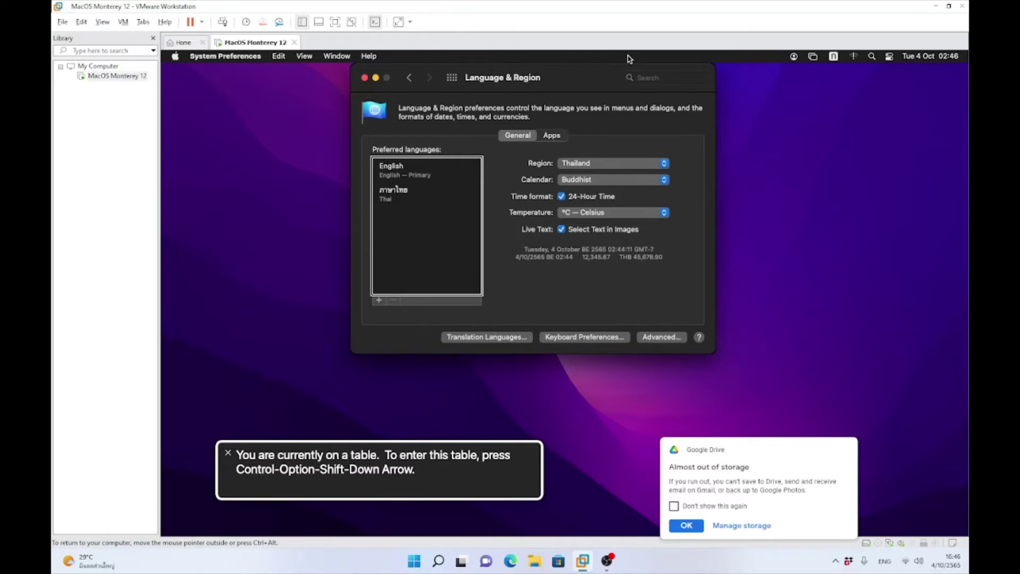
key("ctrl+alt+shift+Down")
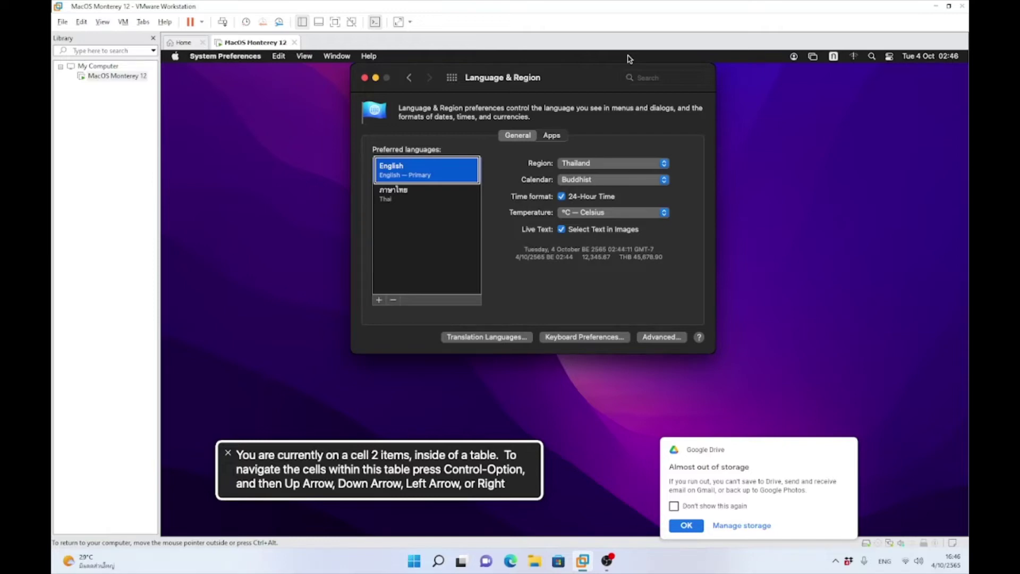
key("Down")
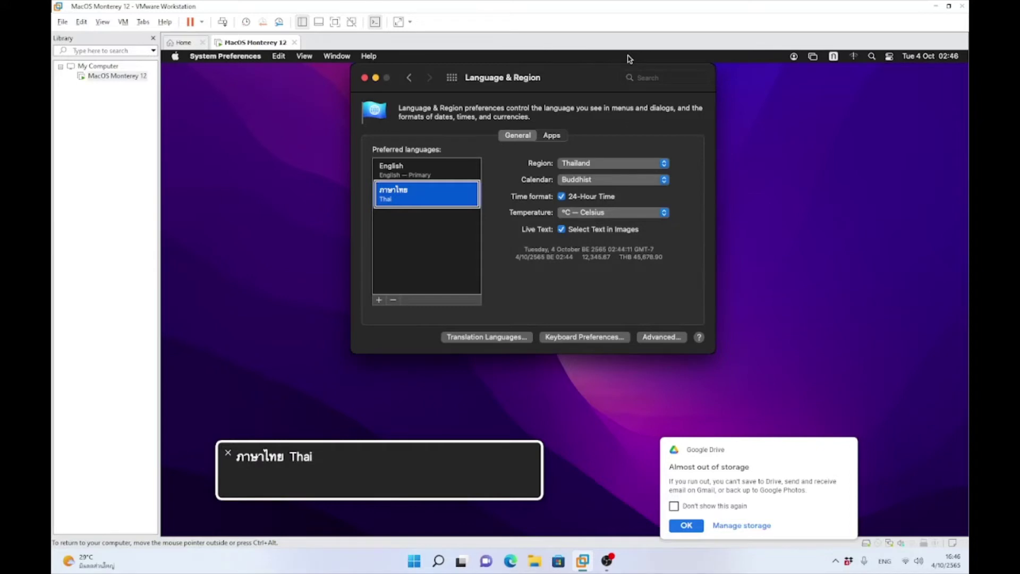
key("Up")
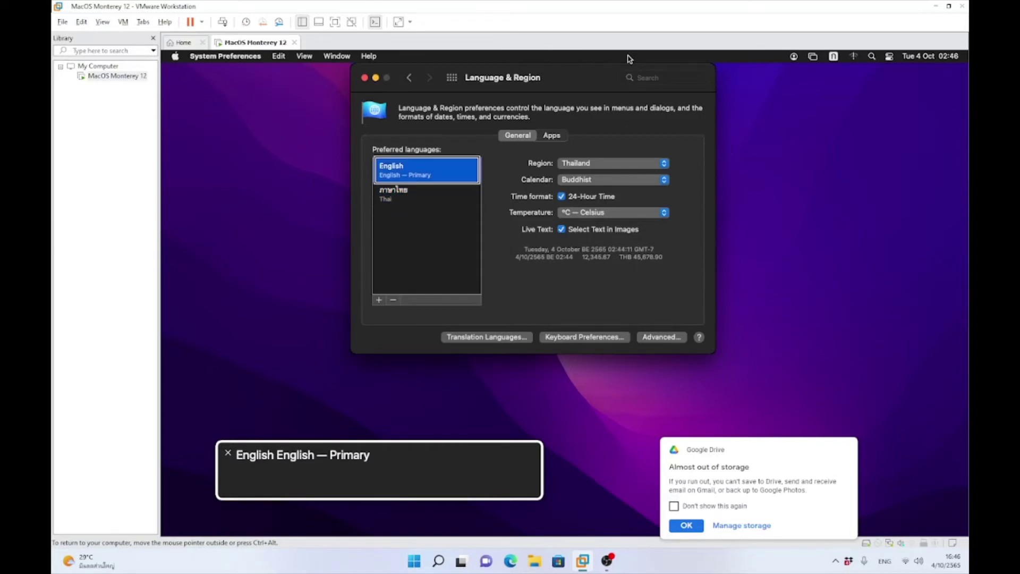
key("ctrl+alt+shift+Up")
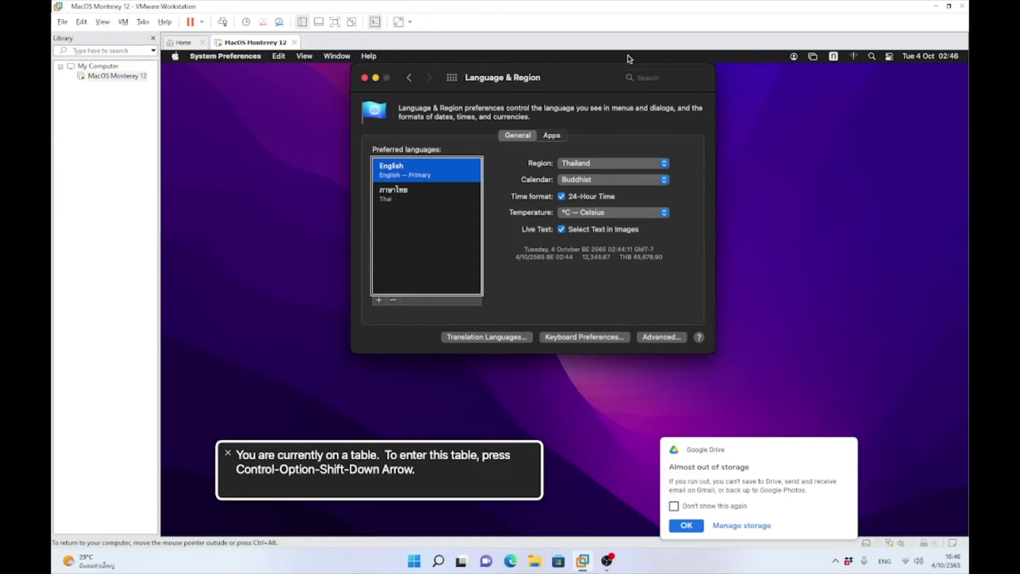
Step: Look through the continents offered for the Region setting from Africa to Oceania, and close the list without choosing one
key("ctrl+alt+Right")
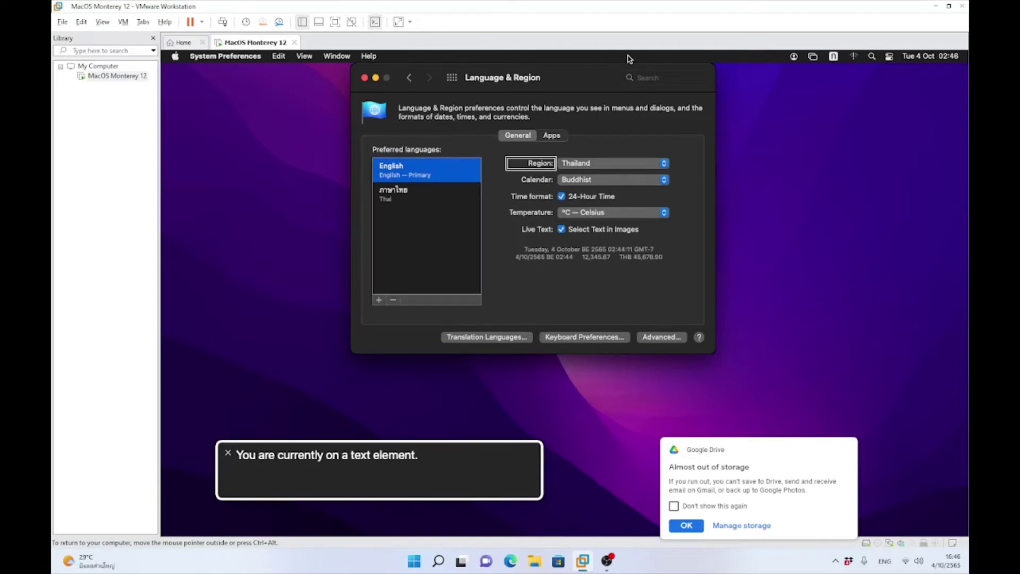
key("ctrl+alt+Right")
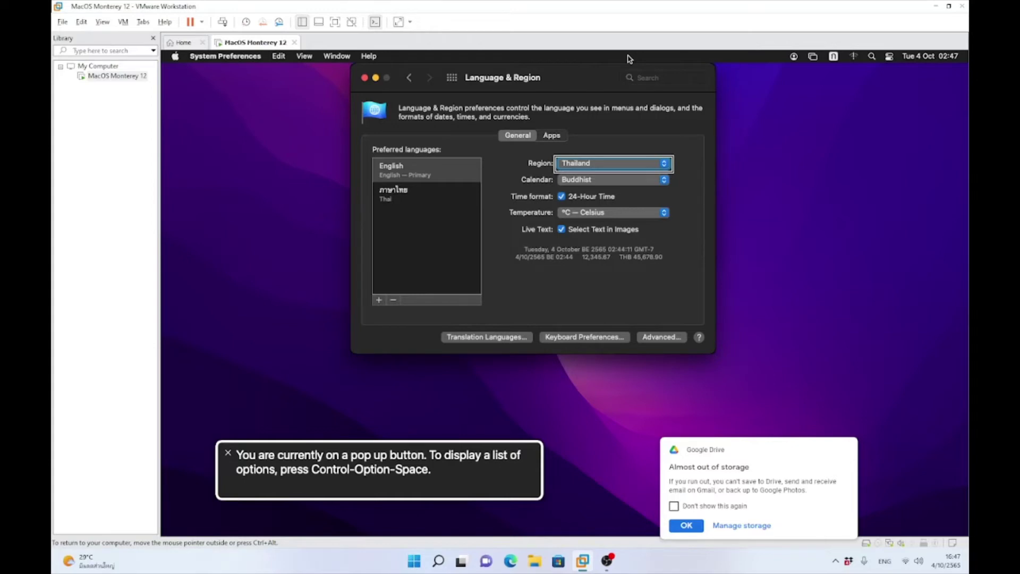
key("ctrl+alt+space")
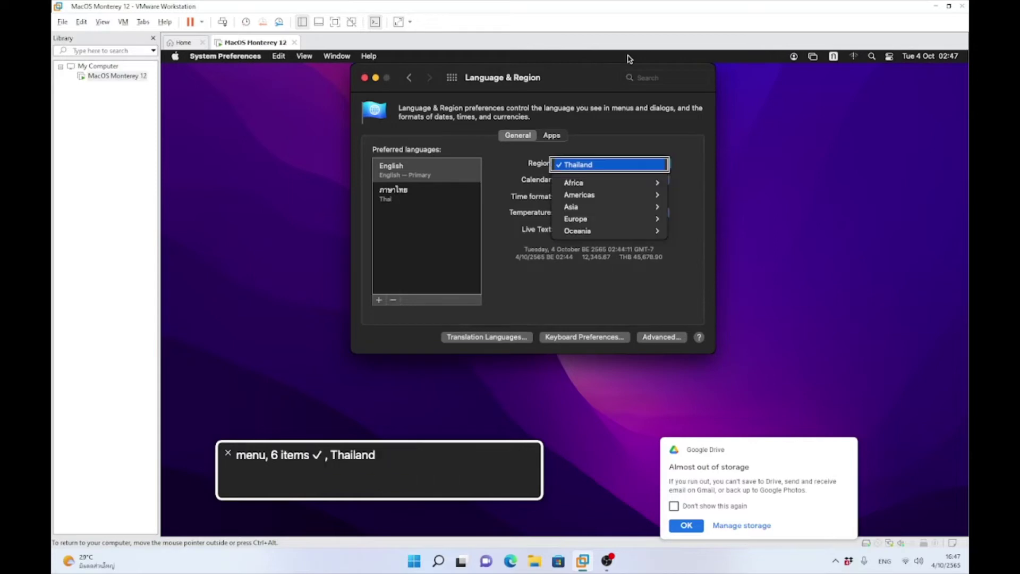
key("Down")
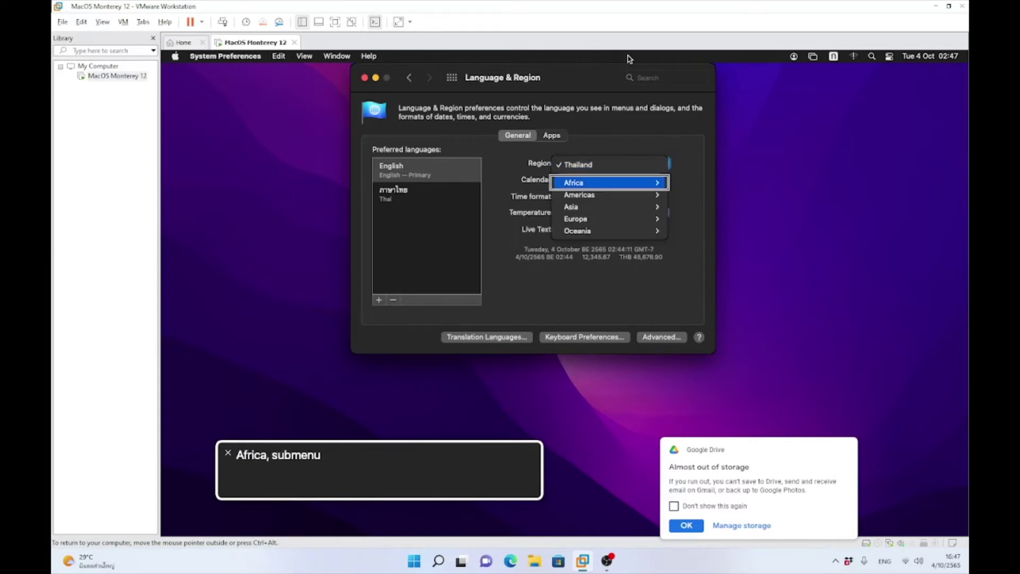
key("Down")
key("Down")
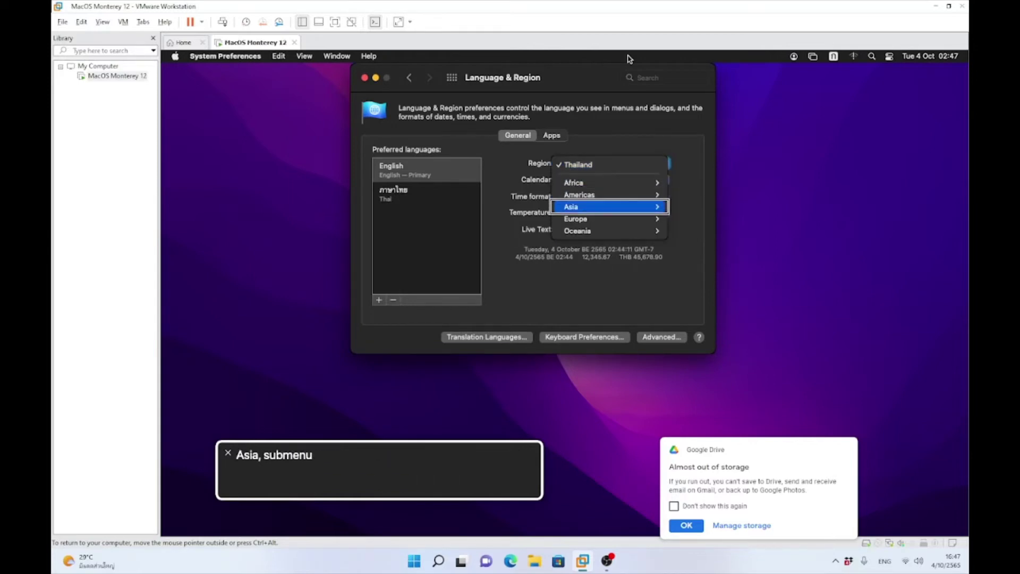
key("Down")
key("Down")
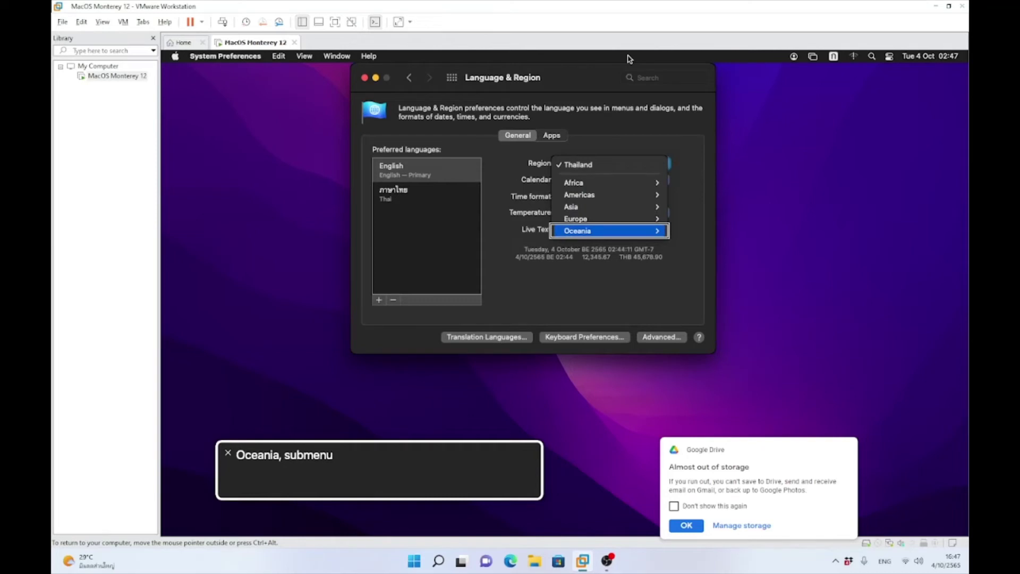
key("Up")
key("Up")
key("Up")
key("Up")
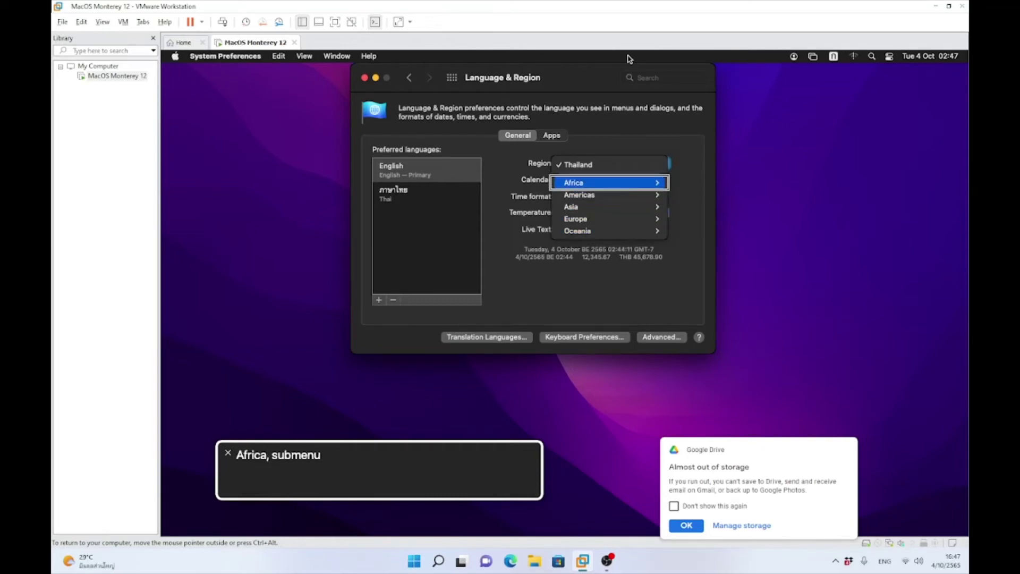
key("Up")
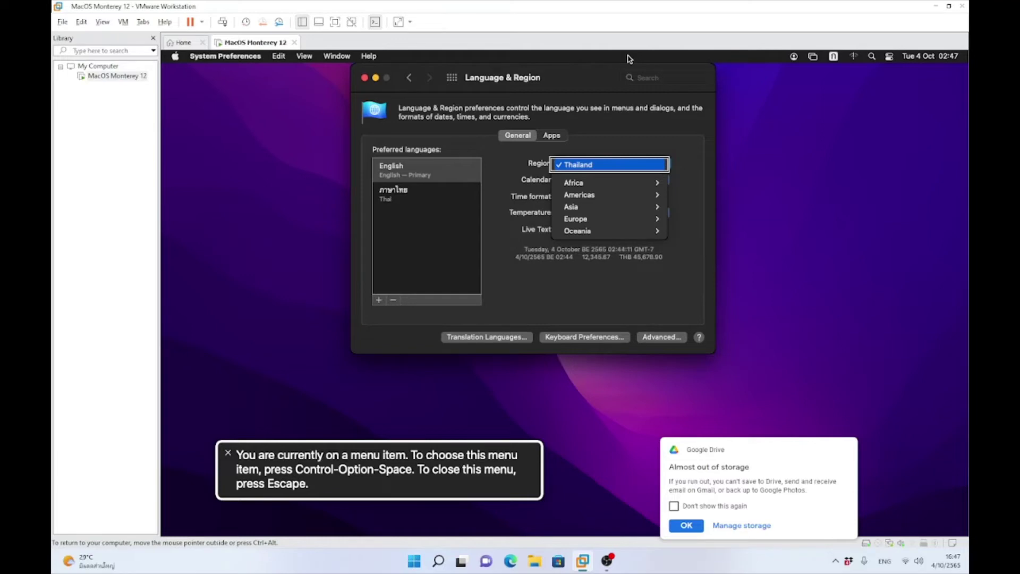
key("Escape")
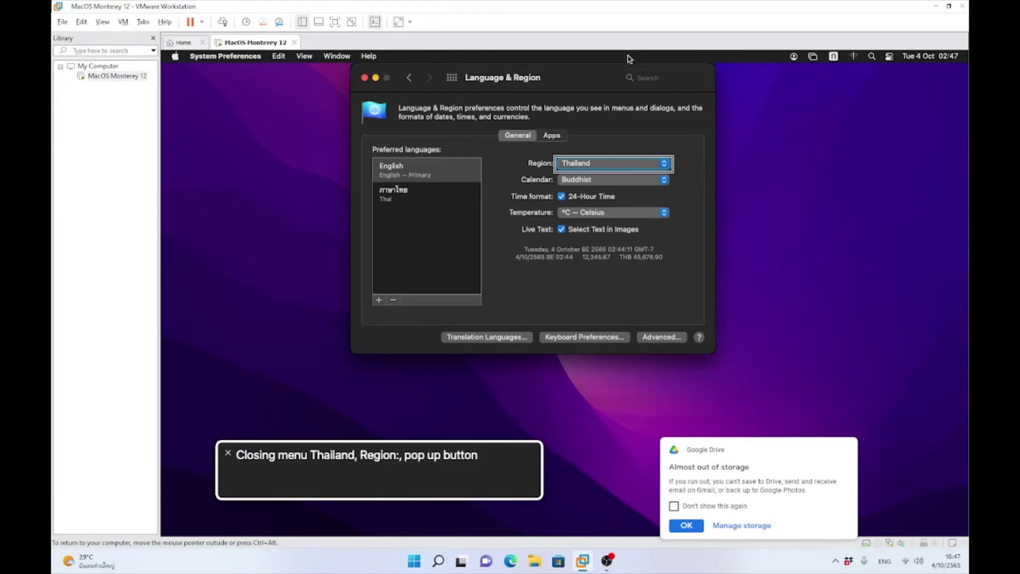
Step: Look through the calendar types offered for the Calendar setting as far as Hebrew, and close the list without choosing one
key("ctrl+alt+Right")
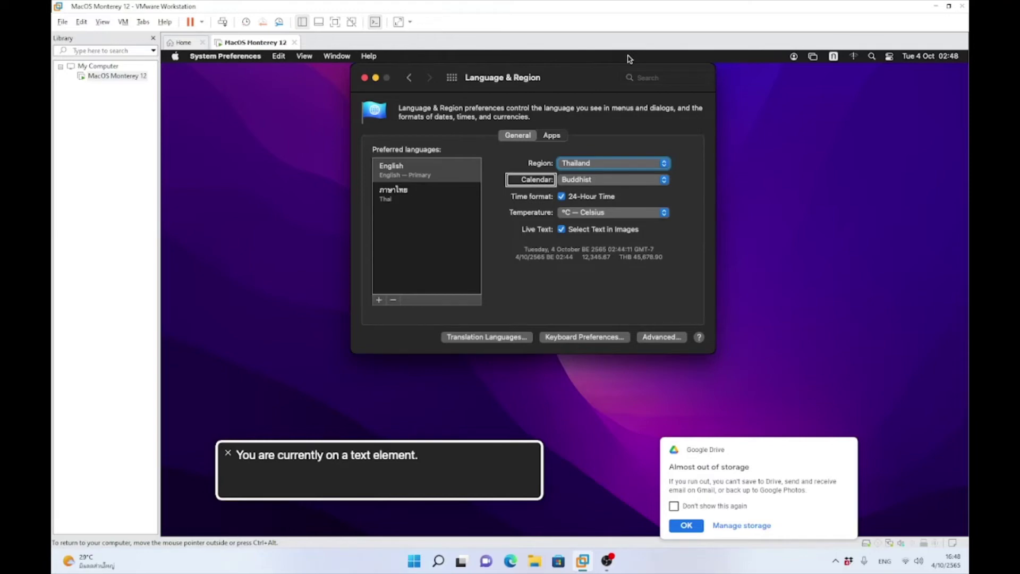
key("ctrl+alt+Right")
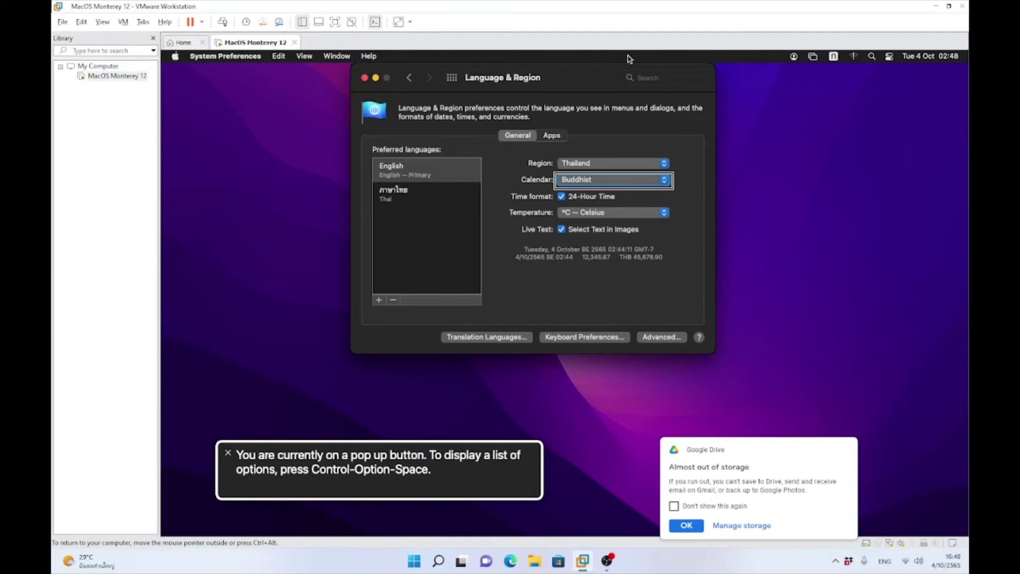
key("ctrl+alt+space")
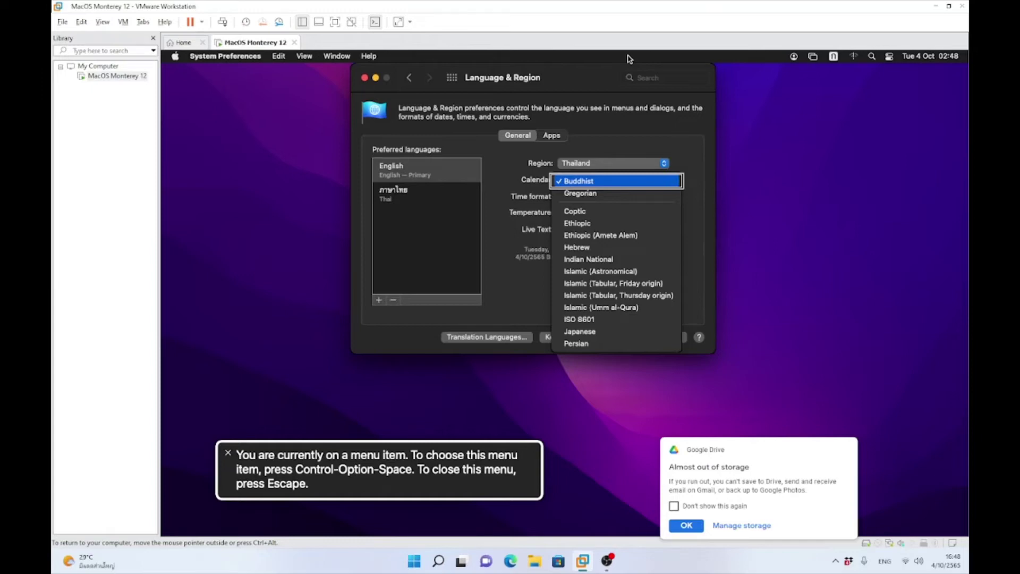
key("Down")
key("Down")
key("Down")
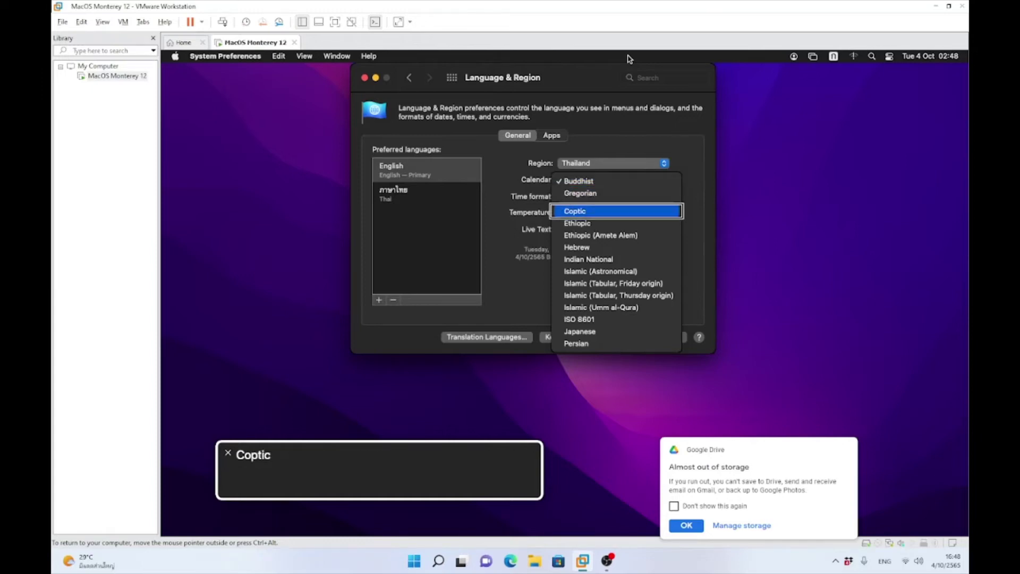
key("Down")
key("Down")
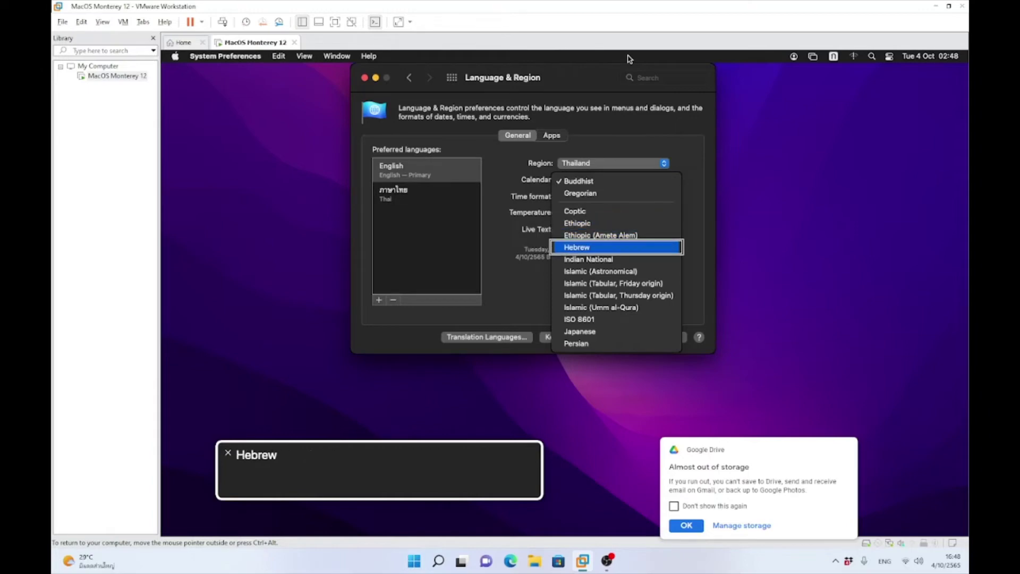
key("Up")
key("Up")
key("Up")
key("Up")
key("Up")
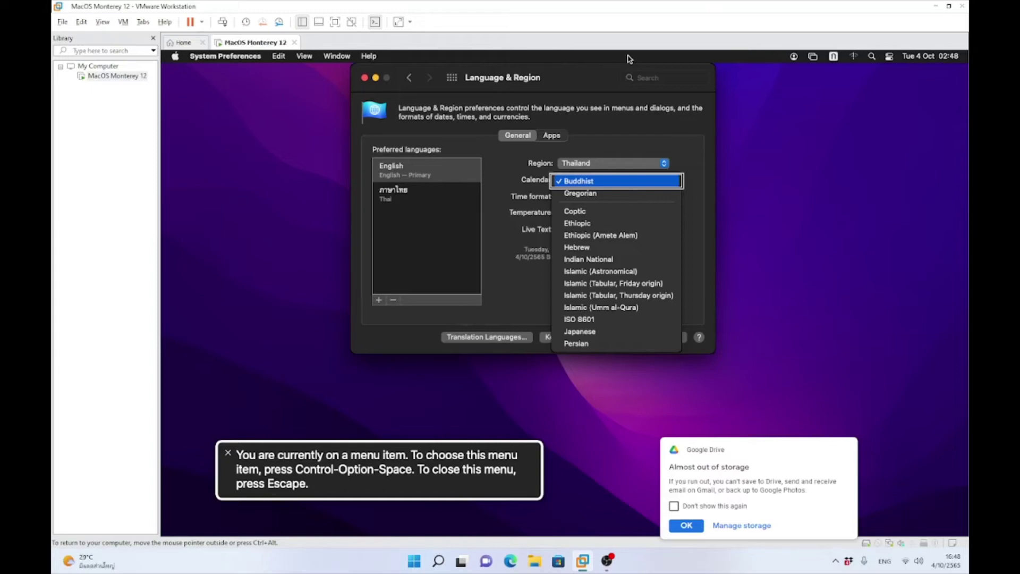
key("Escape")
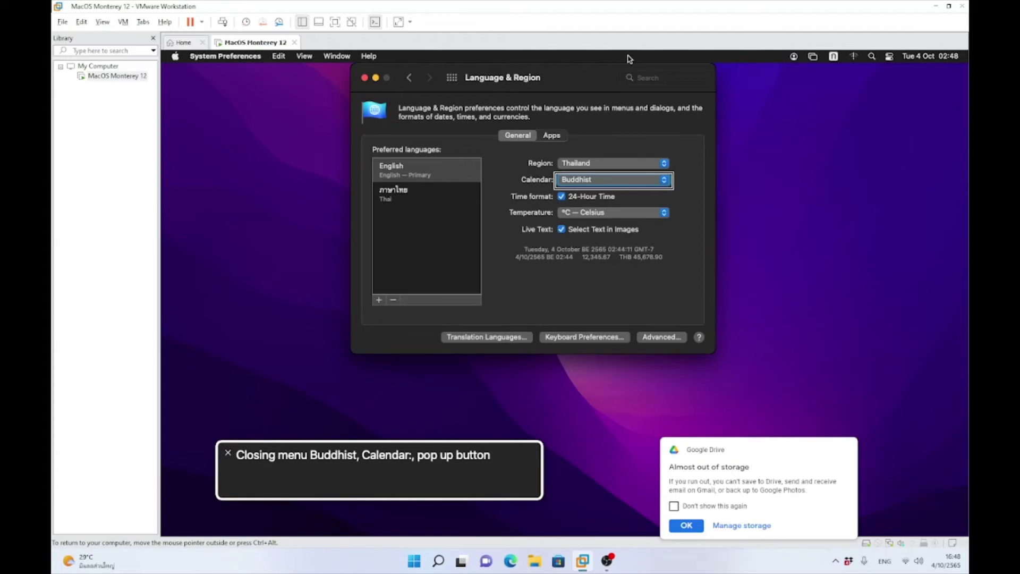
Step: Read through the Time format, Temperature and Live Text settings with VoiceOver without changing them
key("ctrl+alt+Right")
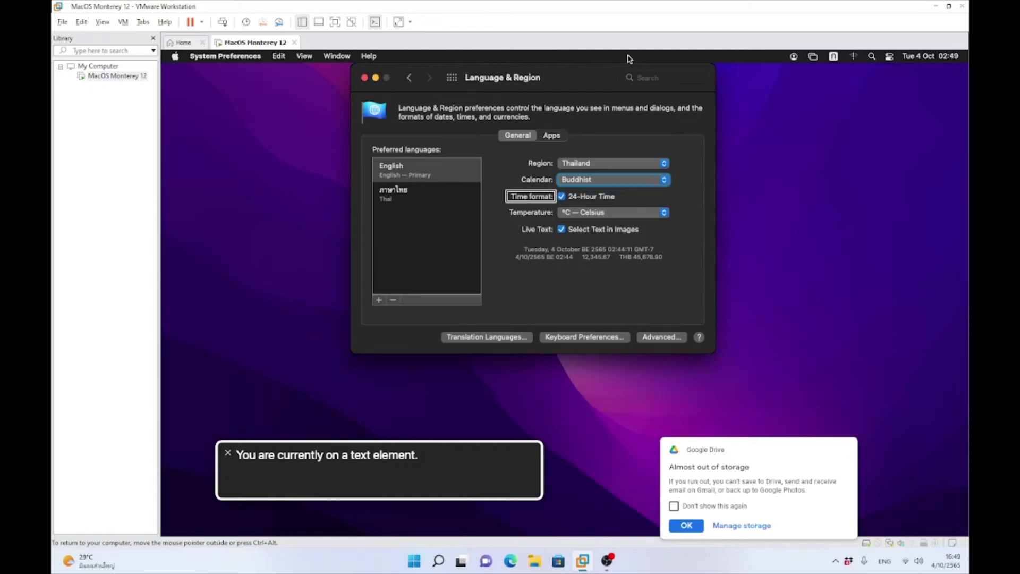
key("ctrl+alt+Right")
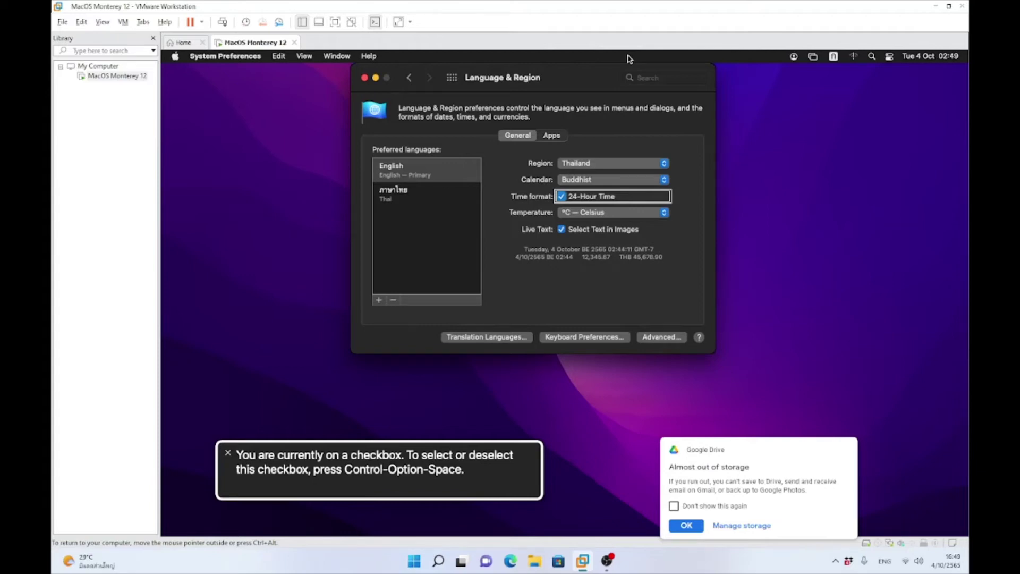
key("ctrl+alt+Right")
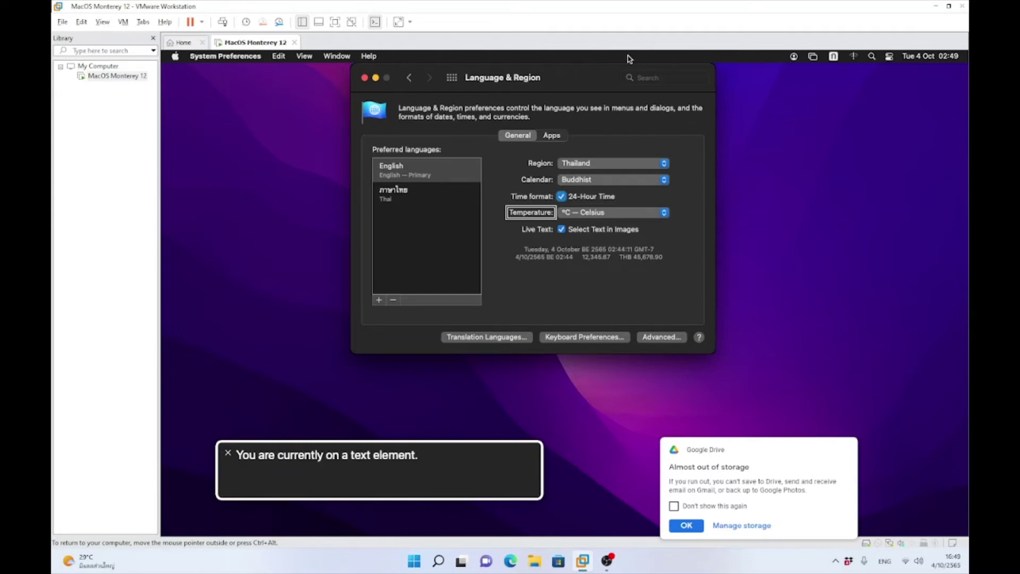
key("ctrl+alt+Right")
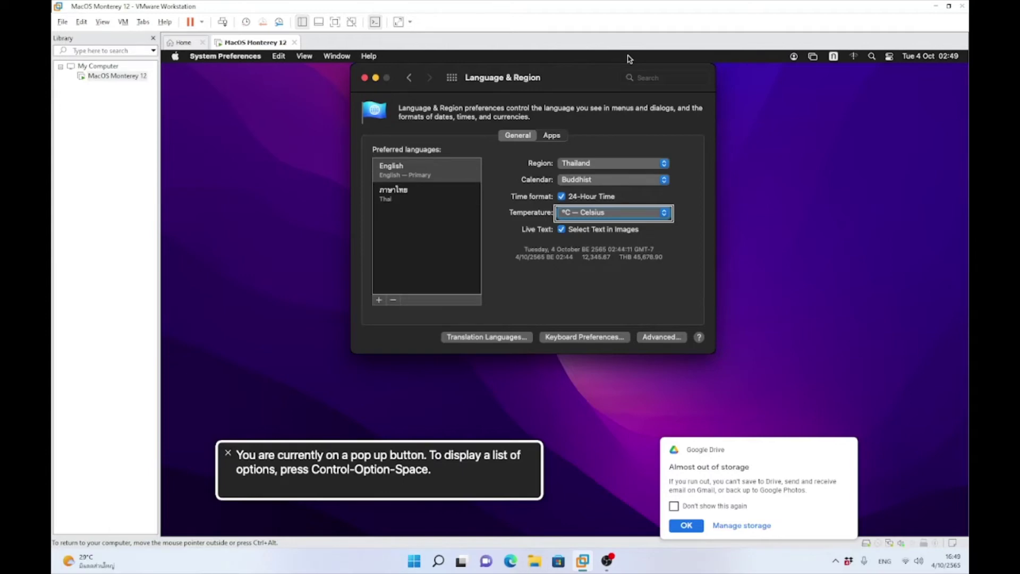
key("ctrl+alt+Right")
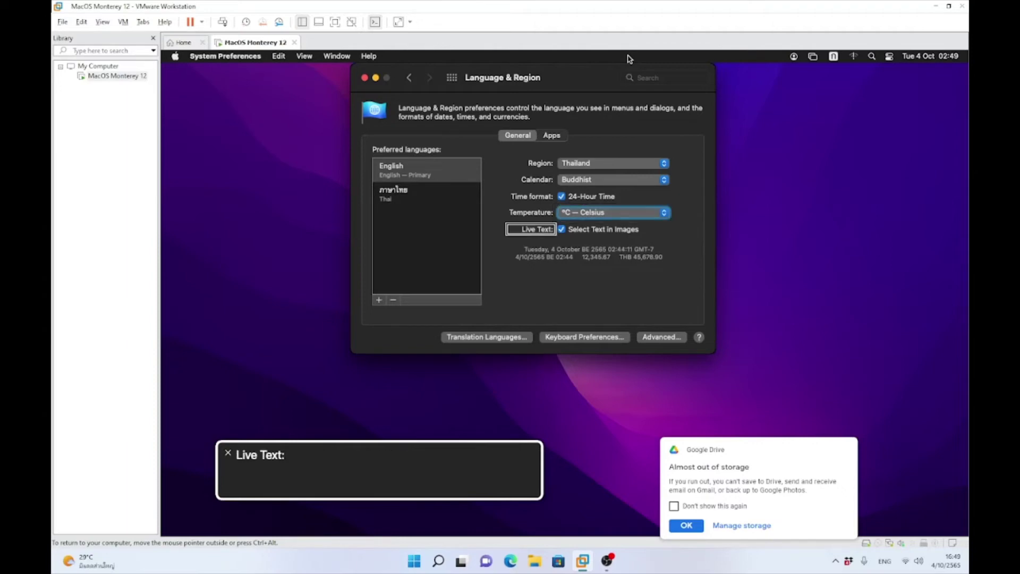
key("ctrl+alt+Right")
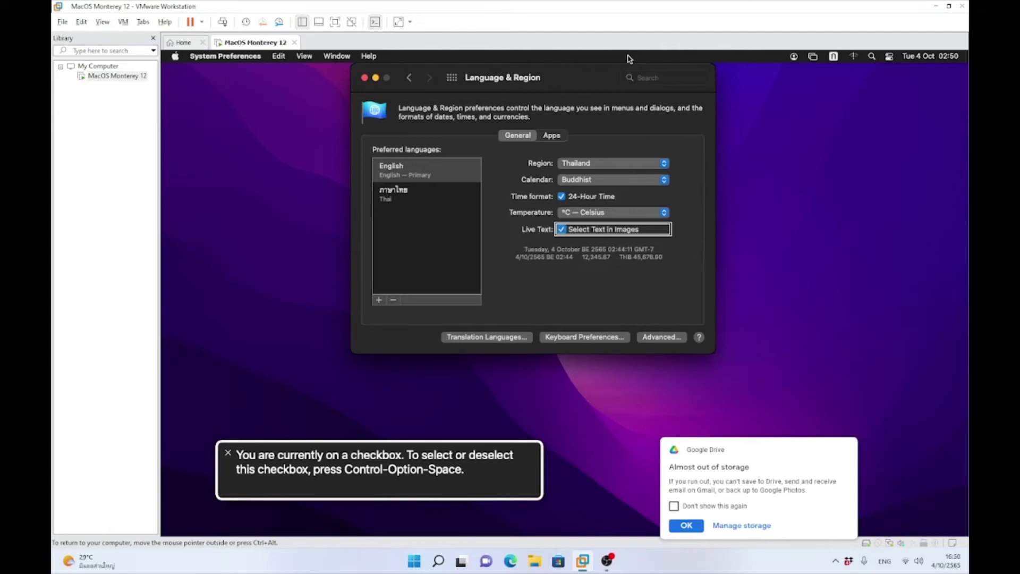
Step: Read the sample date, time, number and currency formats below the Live Text setting
key("ctrl+alt+Right")
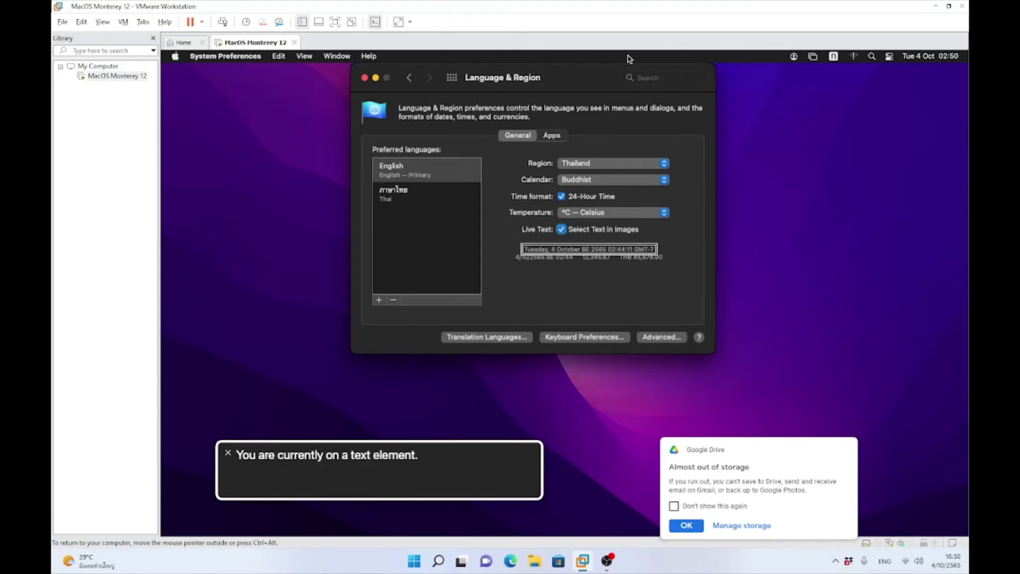
key("ctrl+alt+Right")
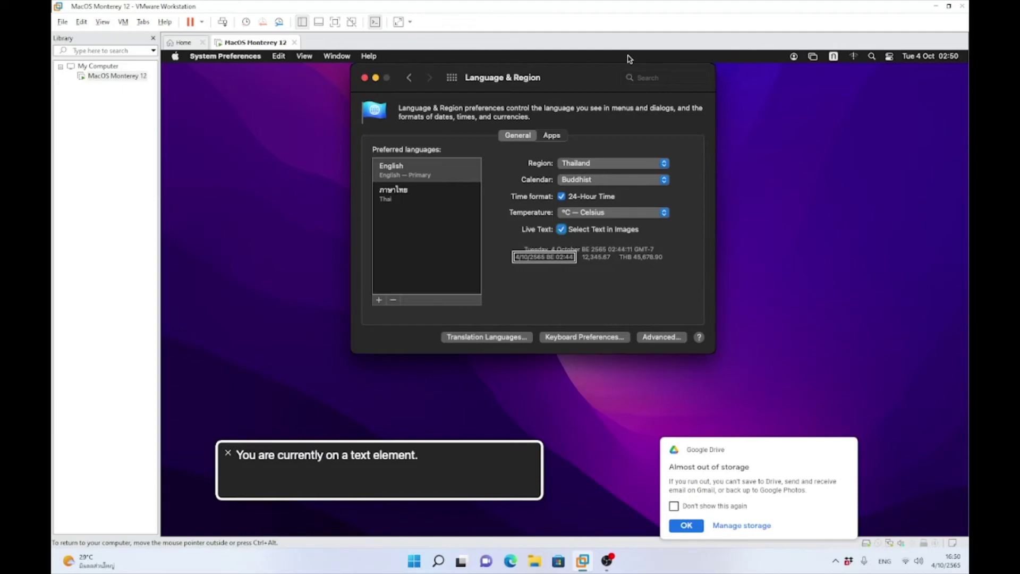
key("ctrl+alt+Right")
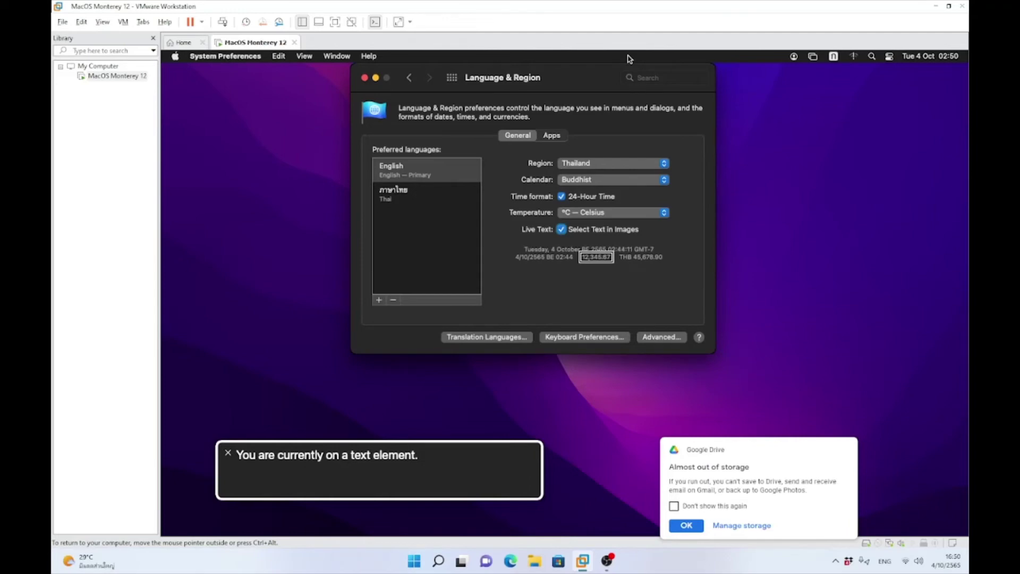
key("ctrl+alt+Right")
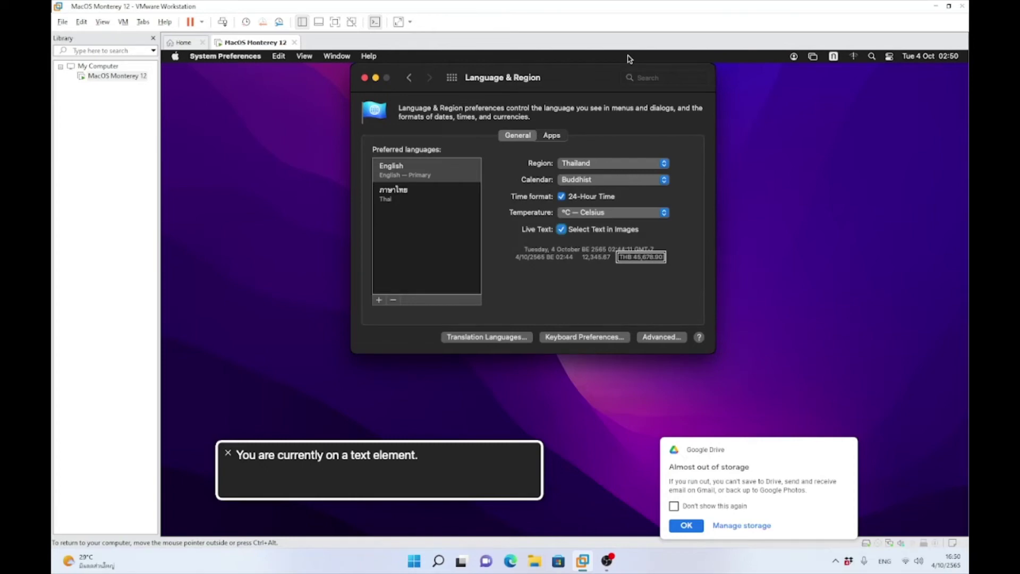
Step: Open the list of preferred languages to add and enter its language table
key("ctrl+alt+Right")
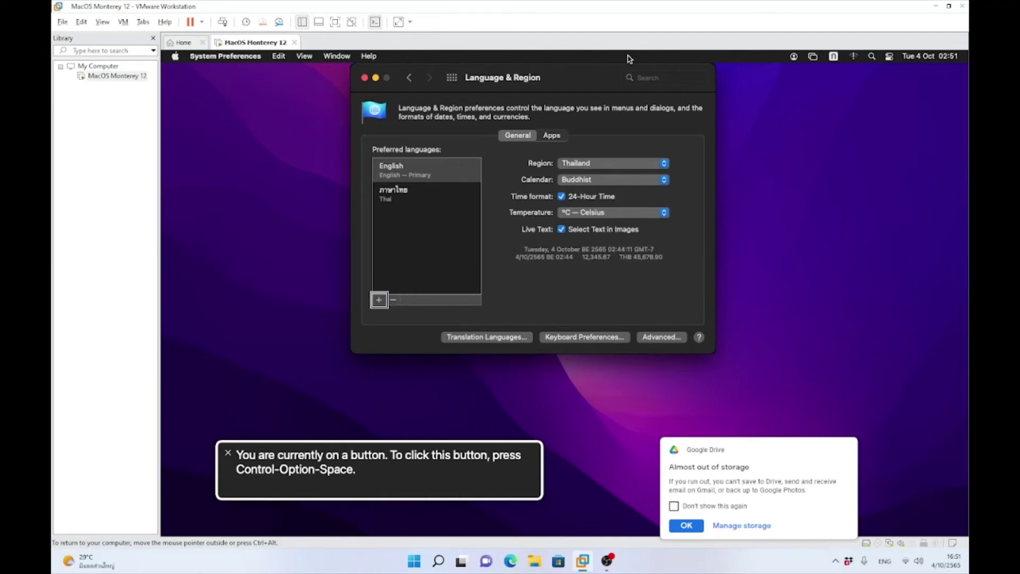
key("ctrl+alt+space")
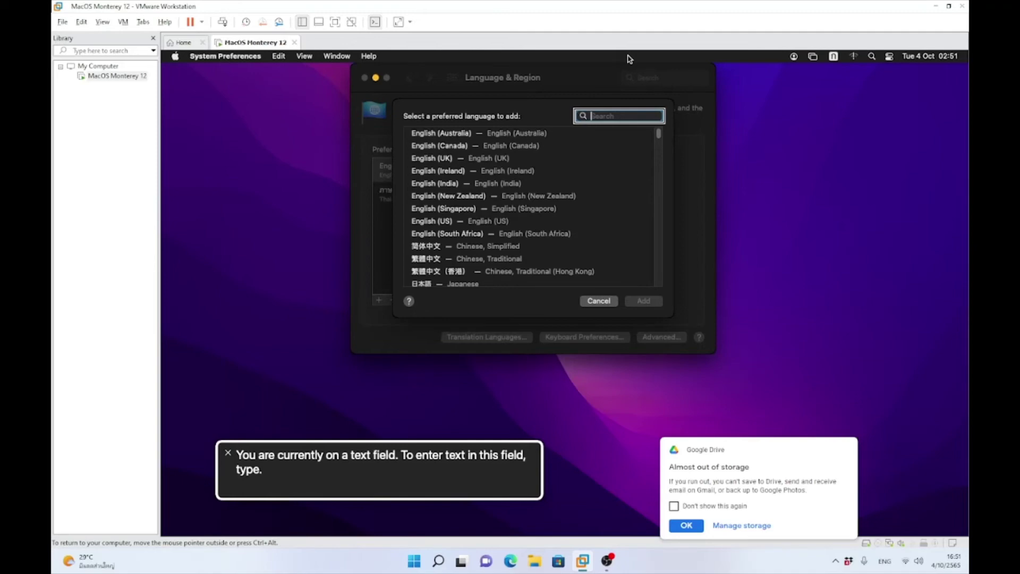
key("Tab")
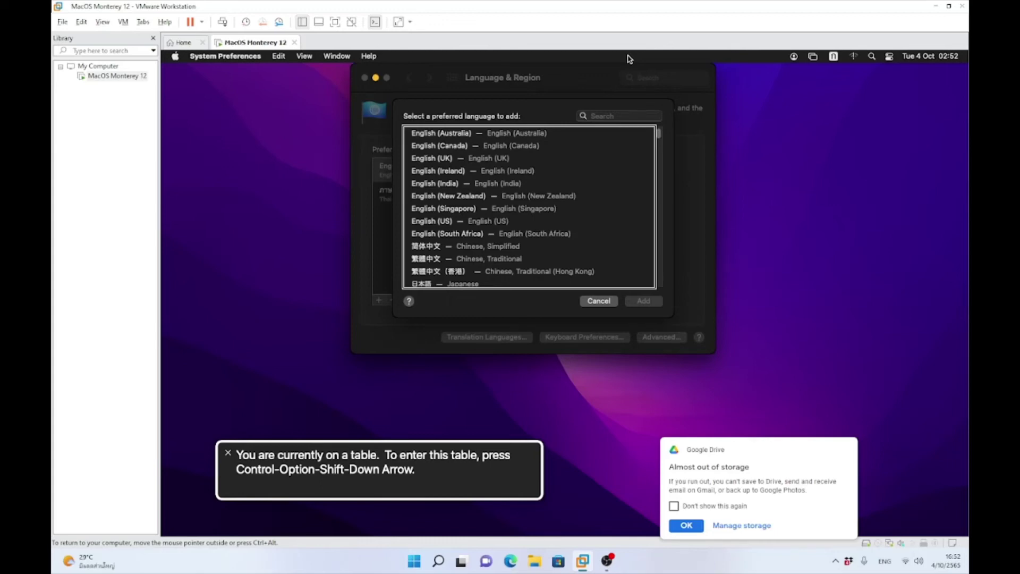
key("ctrl+alt+shift+Down")
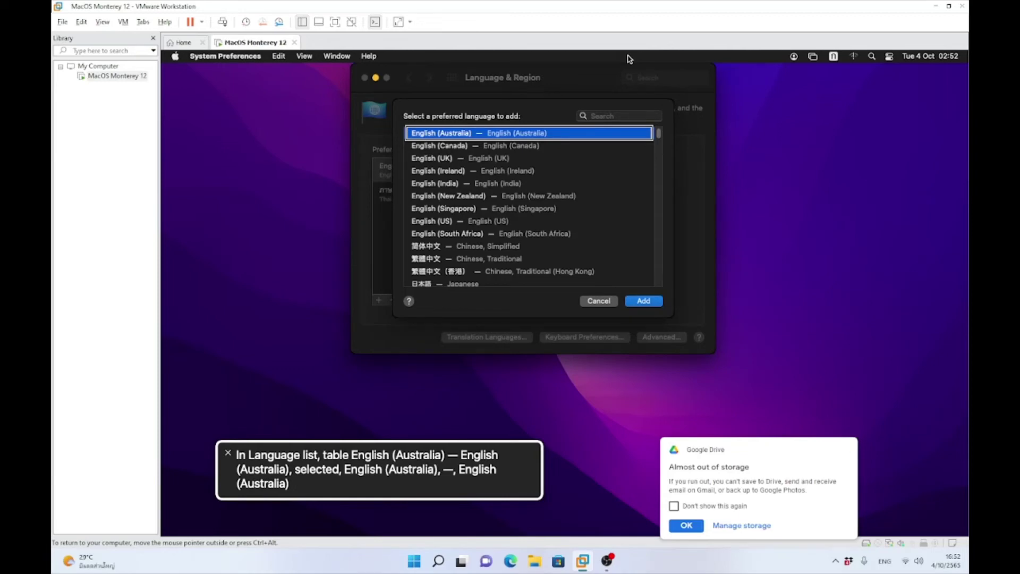
Step: Look through the languages offered, from English (Australia) down to German
key("Down")
key("Down")
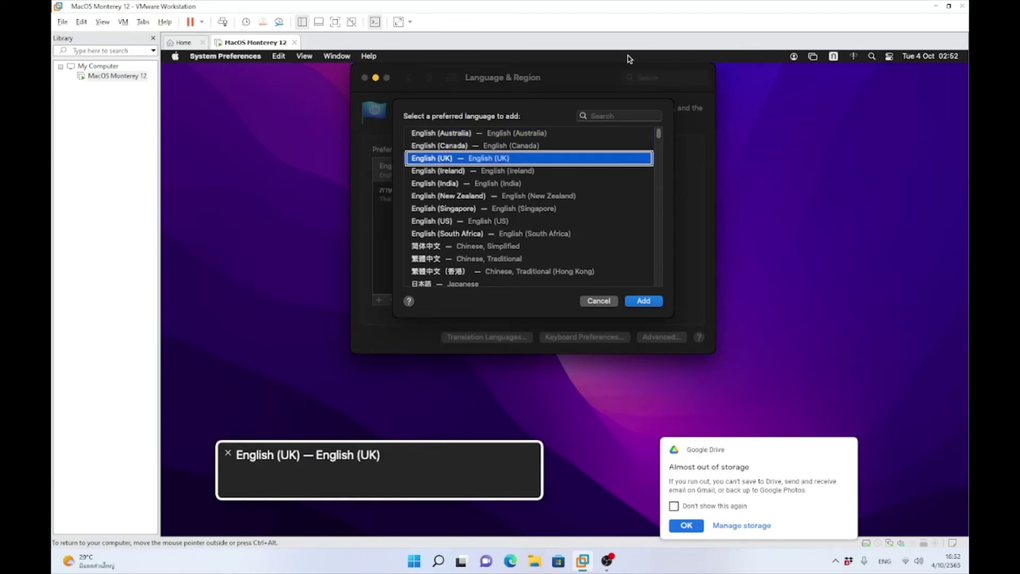
key("Down")
key("Down")
key("Down")
key("Down")
key("Down")
key("Down")
key("Down")
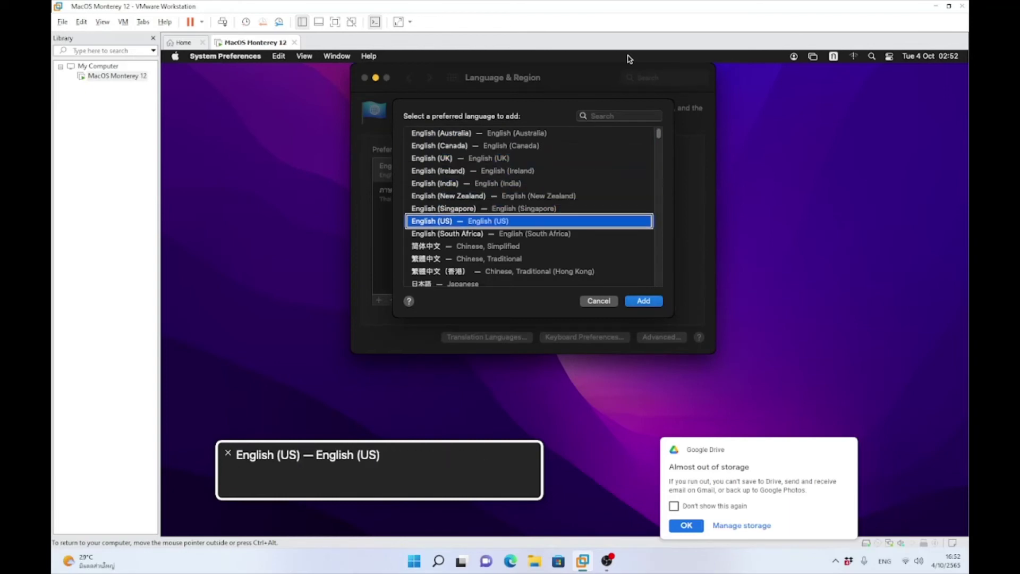
key("Down")
key("Down")
key("Down")
key("Down")
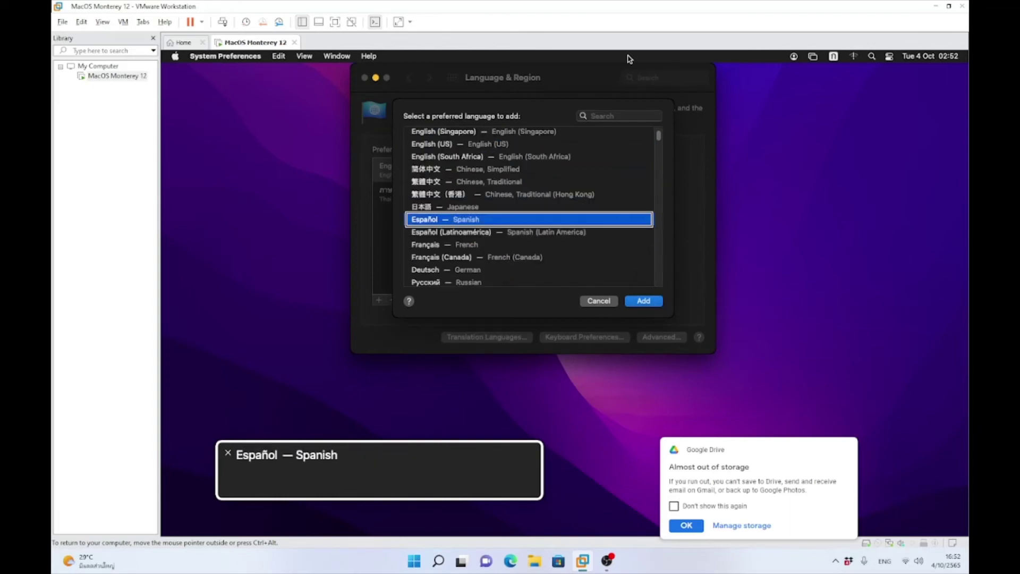
key("Up")
key("Down")
key("Down")
key("Down")
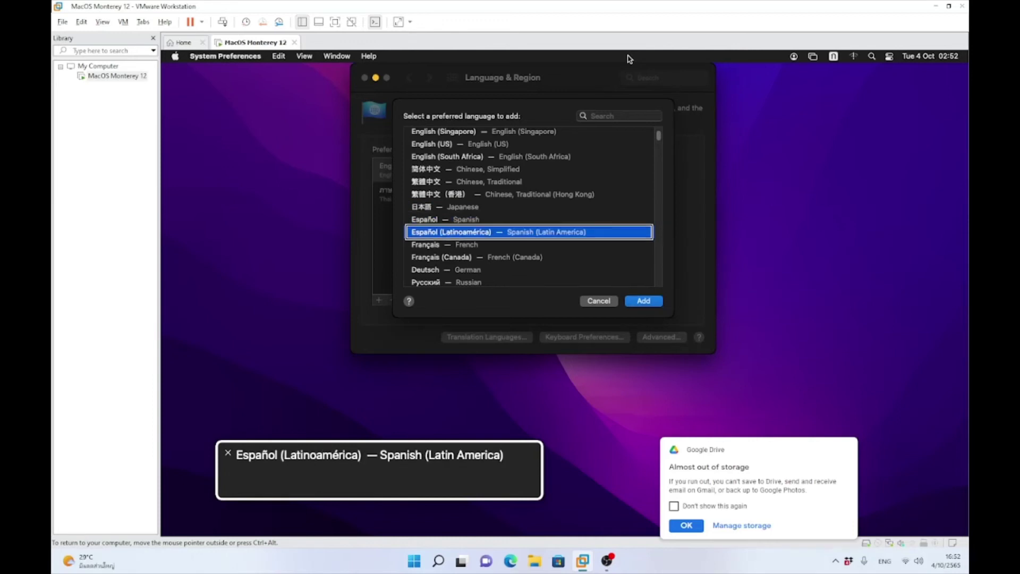
key("Down")
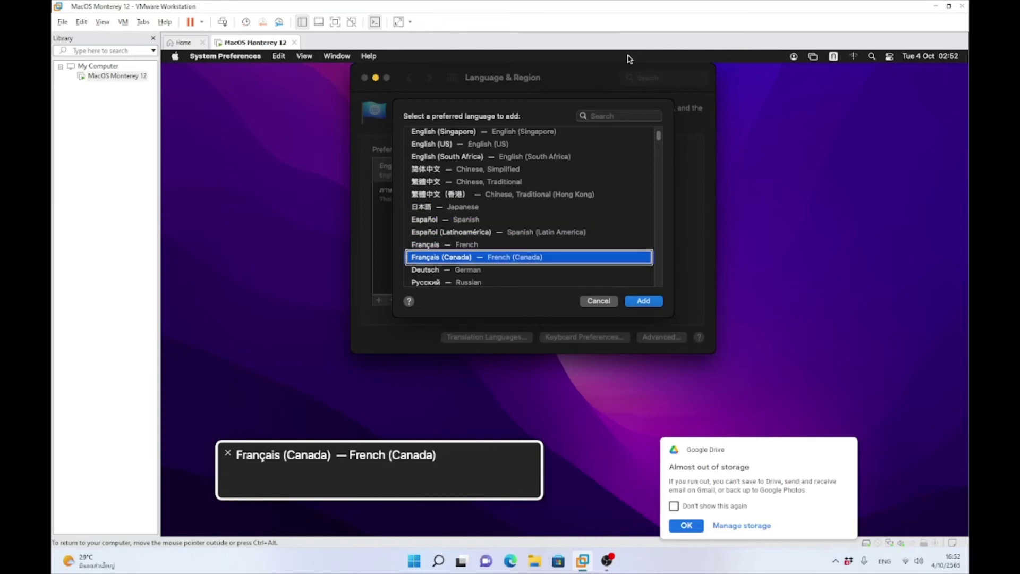
key("Down")
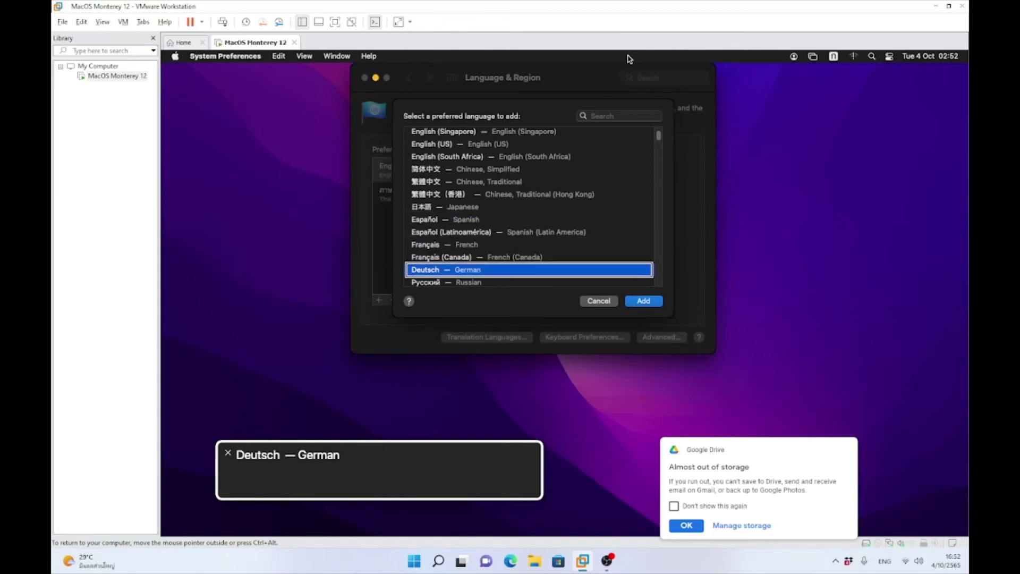
key("Down")
key("Up")
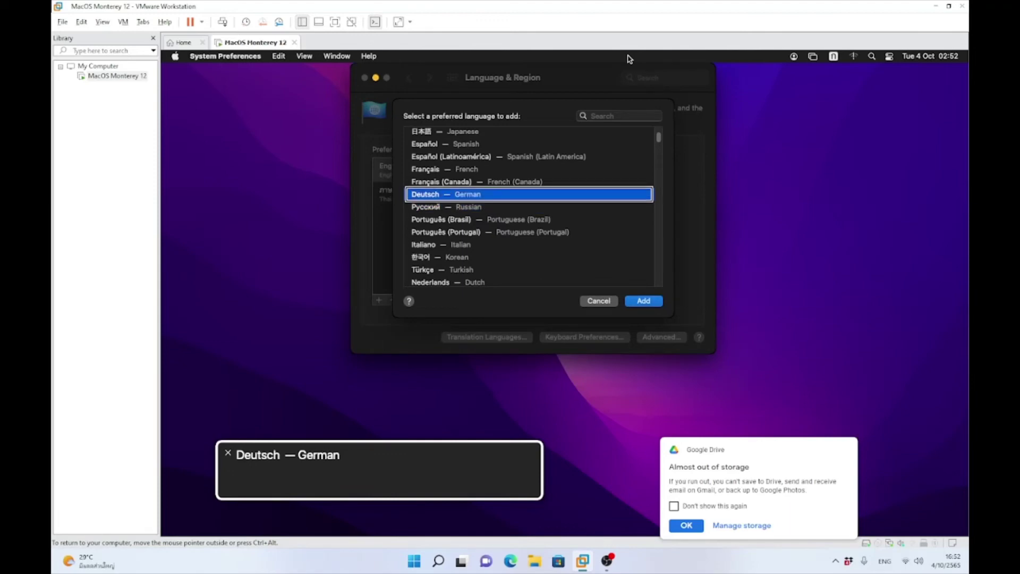
Step: Select Japanese in the language list and add it to the preferred languages
key("Up")
key("Up")
key("Up")
key("Up")
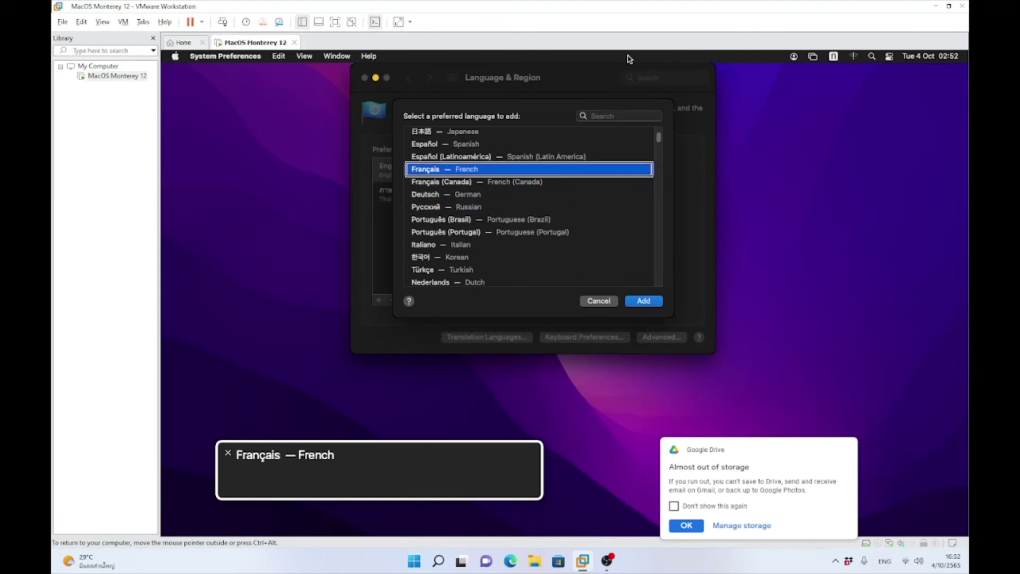
key("Up")
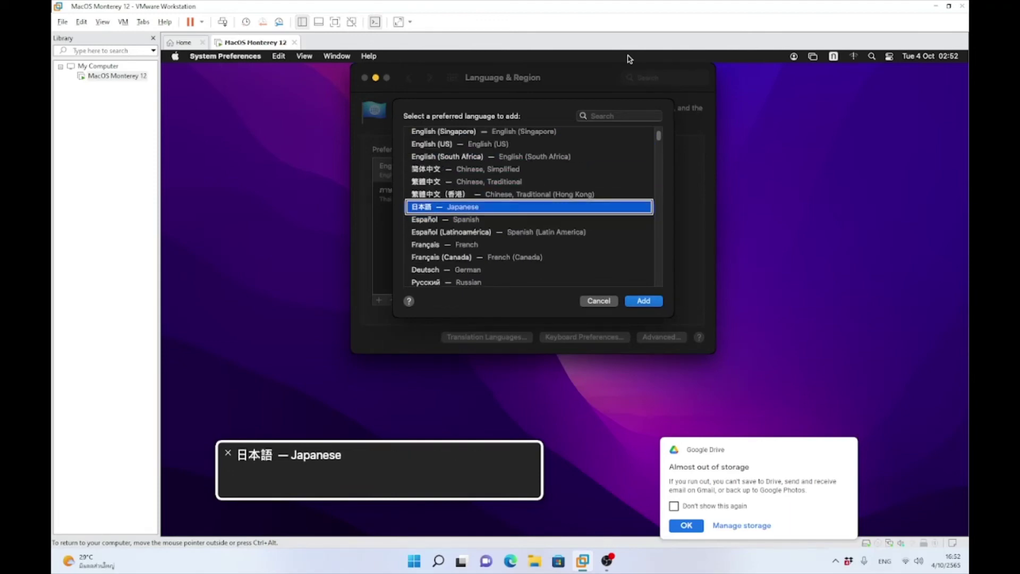
key("Up")
key("Down")
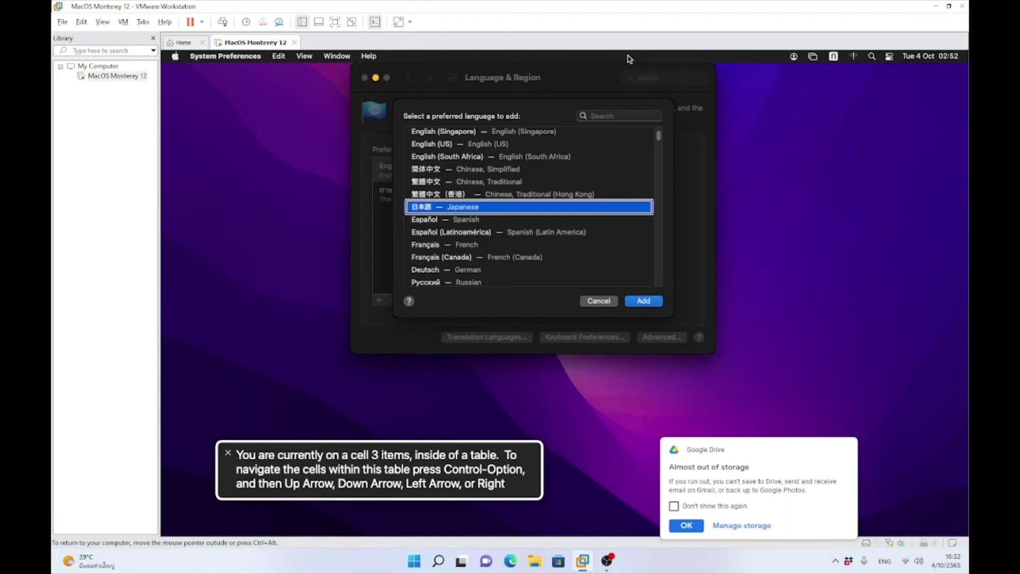
key("ctrl+alt+shift+Up")
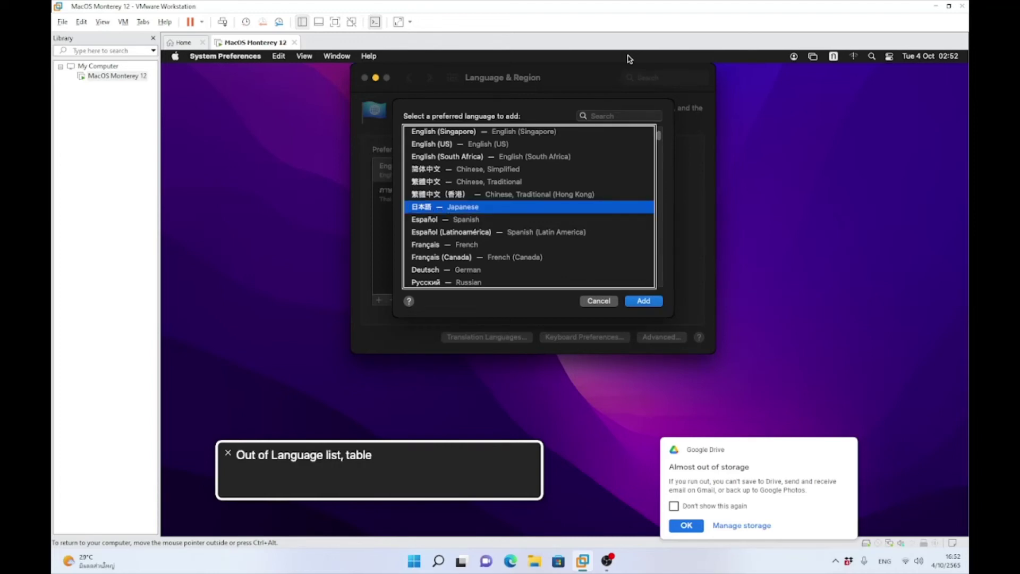
key("ctrl+alt+Right")
key("ctrl+alt+Right")
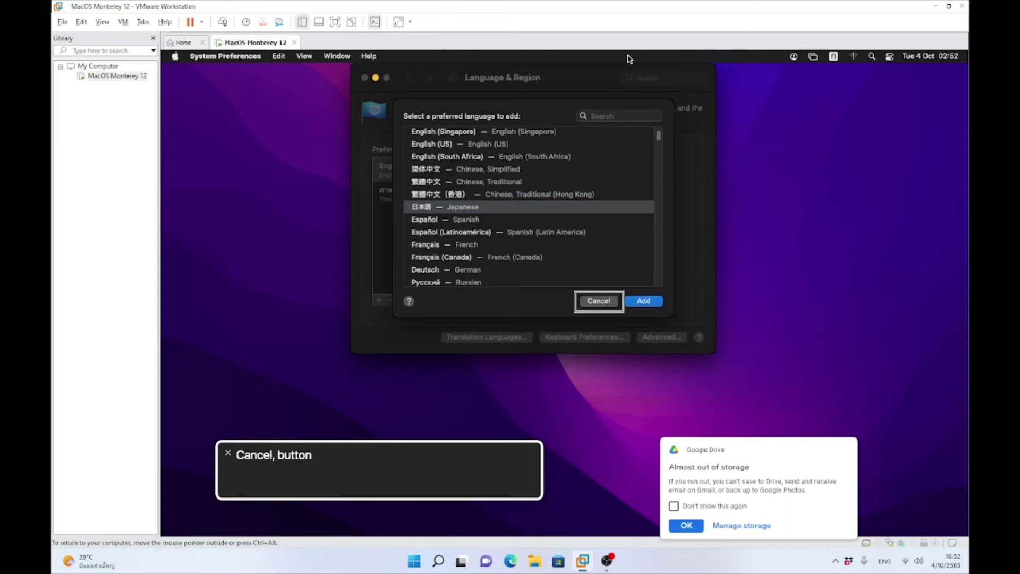
key("ctrl+alt+Right")
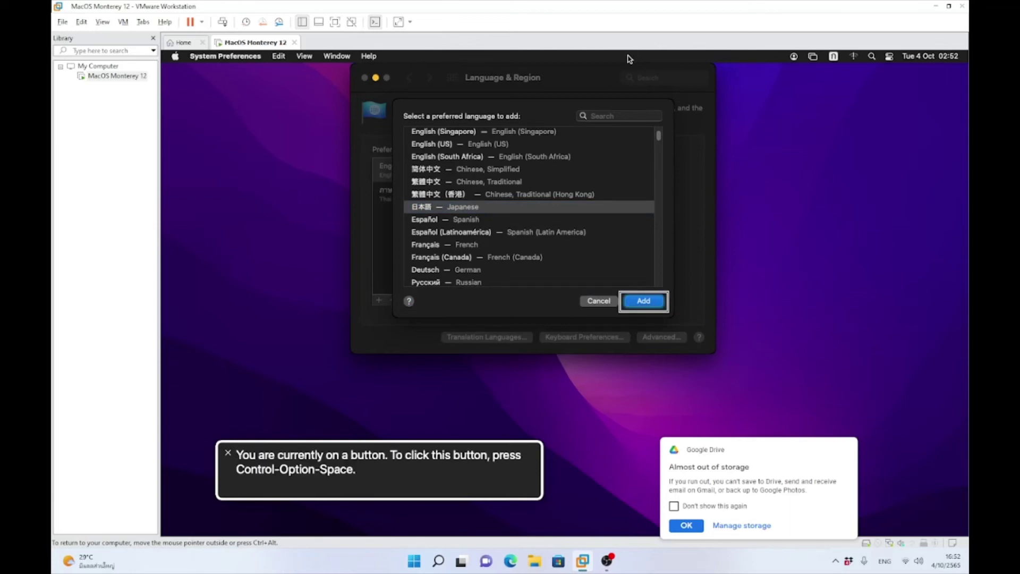
key("ctrl+alt+space")
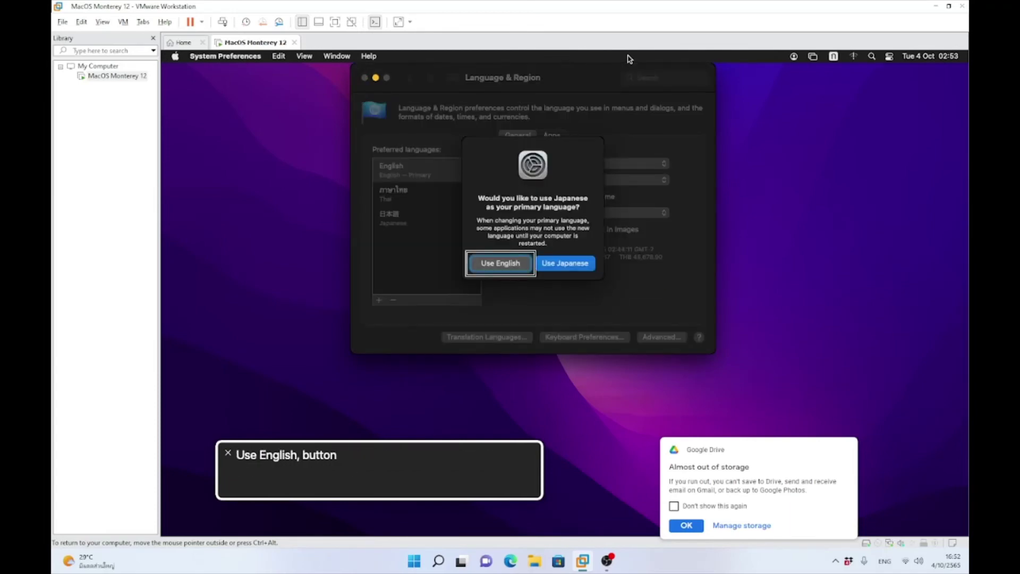
Step: Examine the primary language prompt, including its restart note and the English and Japanese choices
key("ctrl+alt+space")
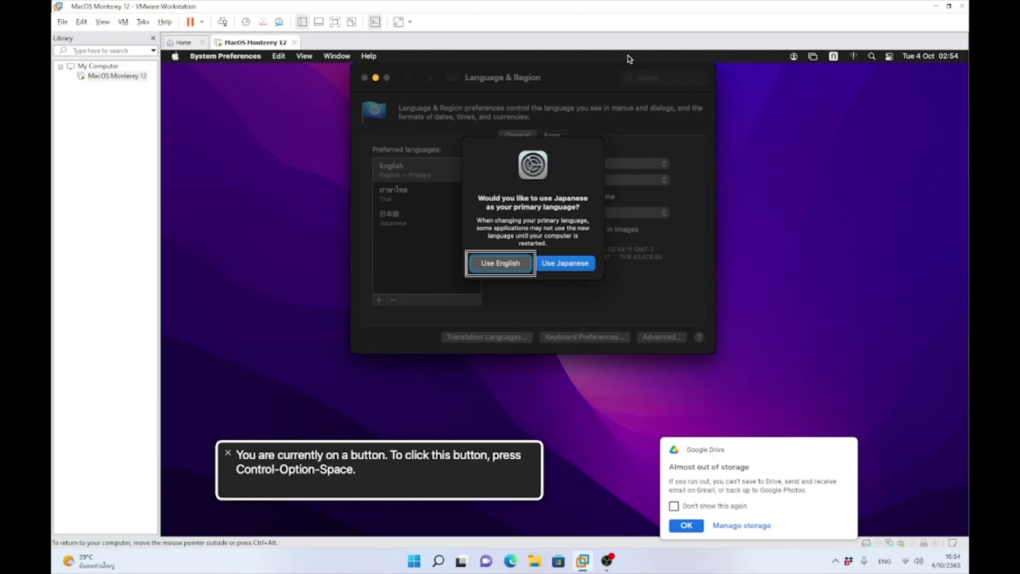
key("ctrl+alt+Left")
key("ctrl+alt+Right")
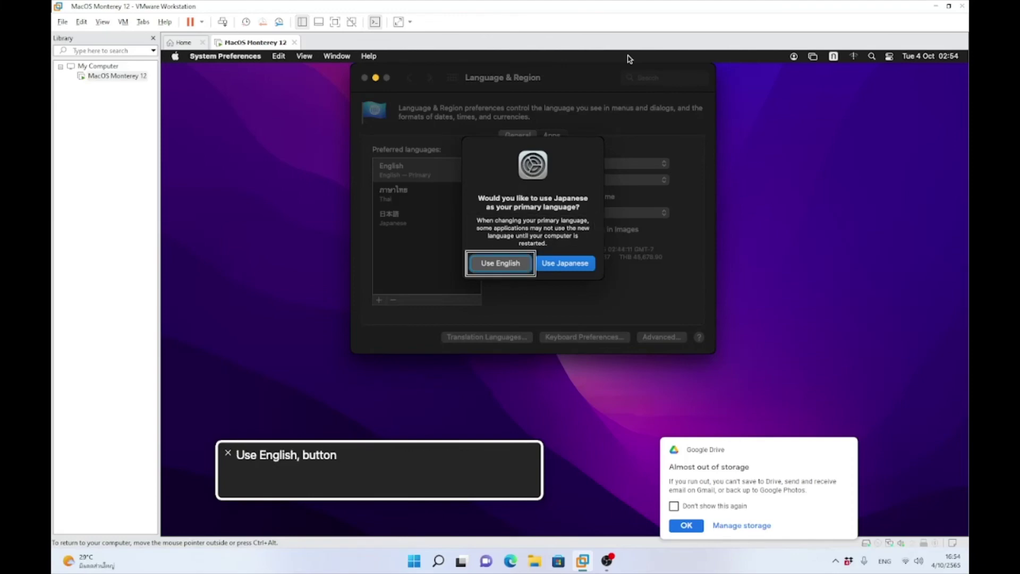
key("ctrl+alt+Left")
key("ctrl+alt+Right")
key("ctrl+alt+Right")
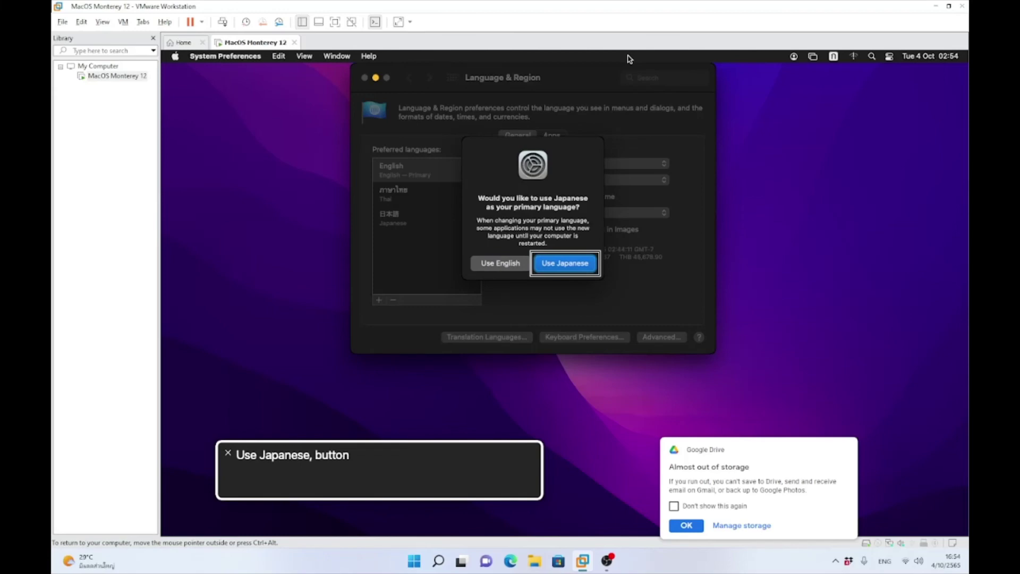
key("shift+Tab")
key("ctrl+alt+Left")
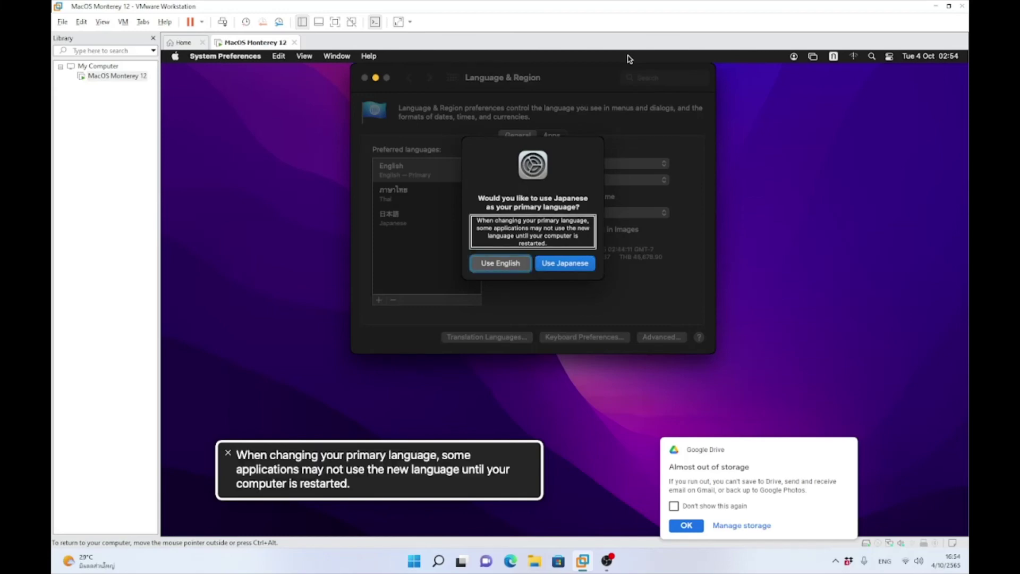
Step: Keep English as the primary language in the primary language prompt
key("ctrl+alt+Right")
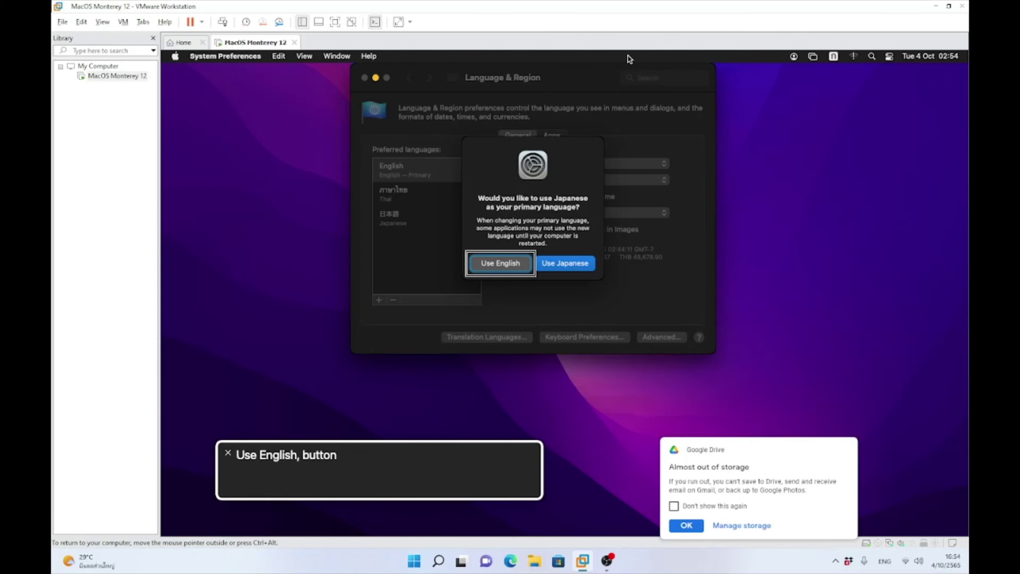
key("ctrl+alt+Left")
key("ctrl+alt+Right")
key("ctrl+alt+space")
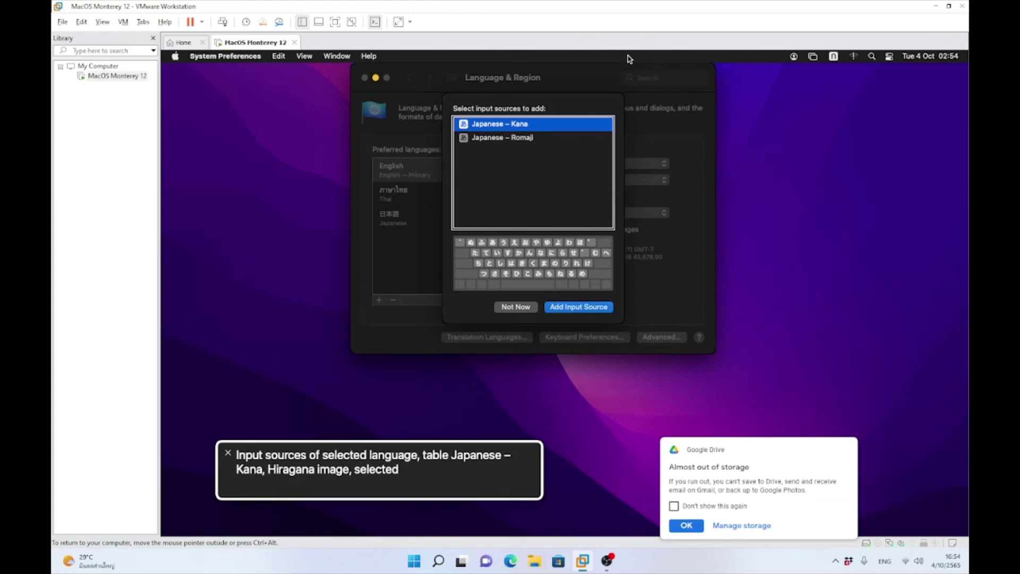
Step: Review the Japanese – Kana keyboard layout preview and add Japanese – Kana as an input source
key("Escape")
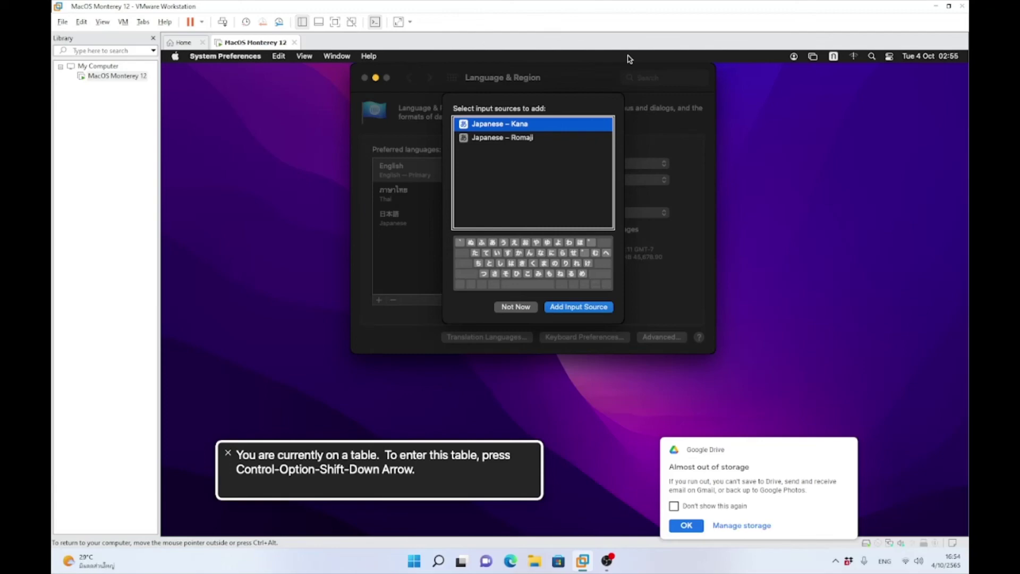
key("ctrl+alt+Right")
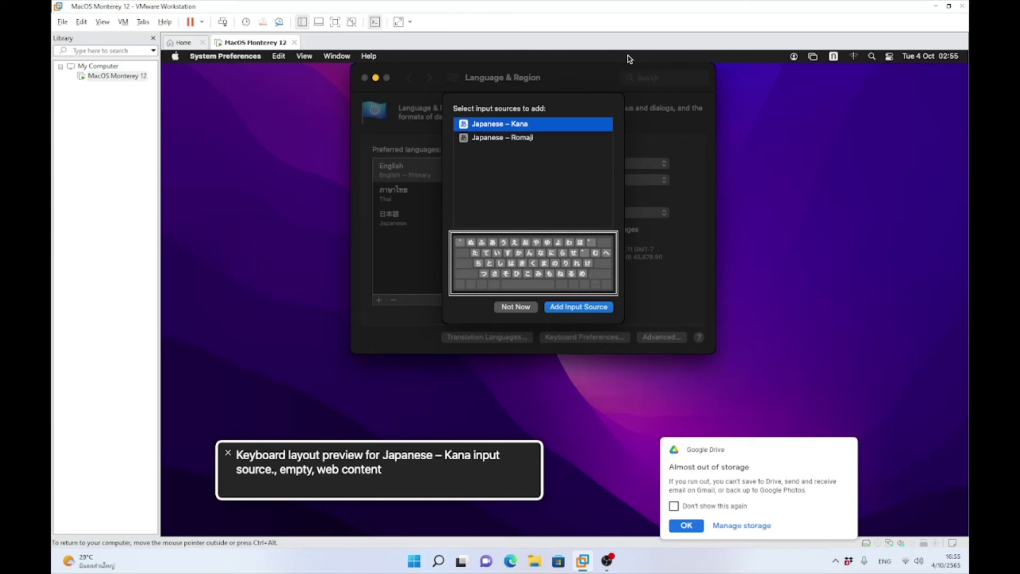
key("ctrl+alt+Right")
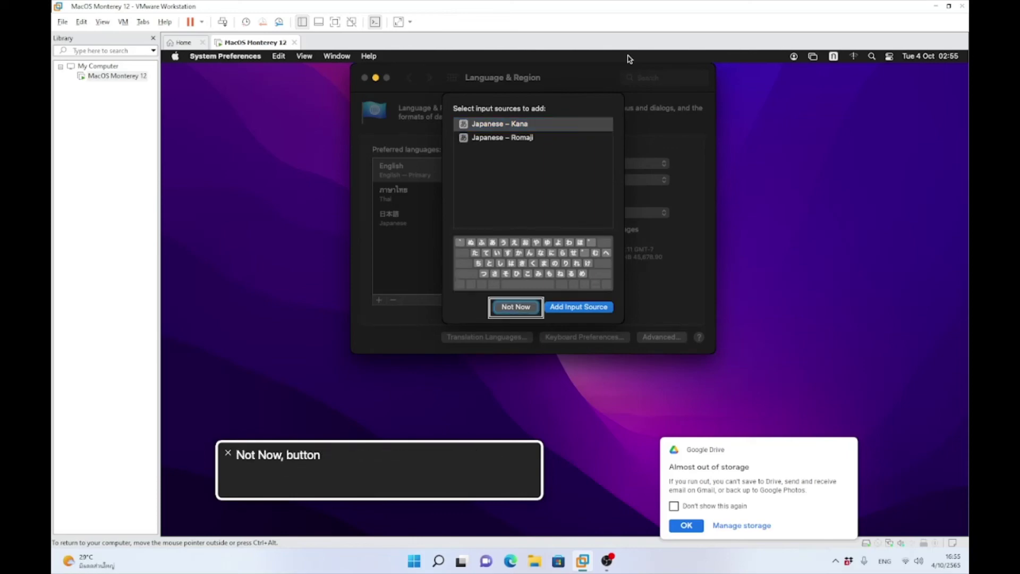
key("ctrl+alt+Left")
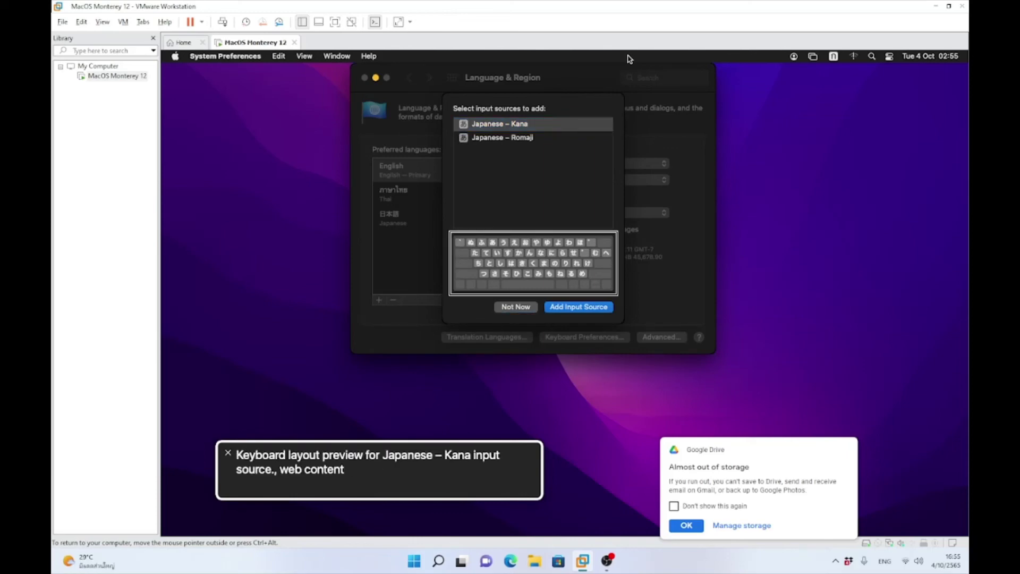
key("ctrl+alt+Left")
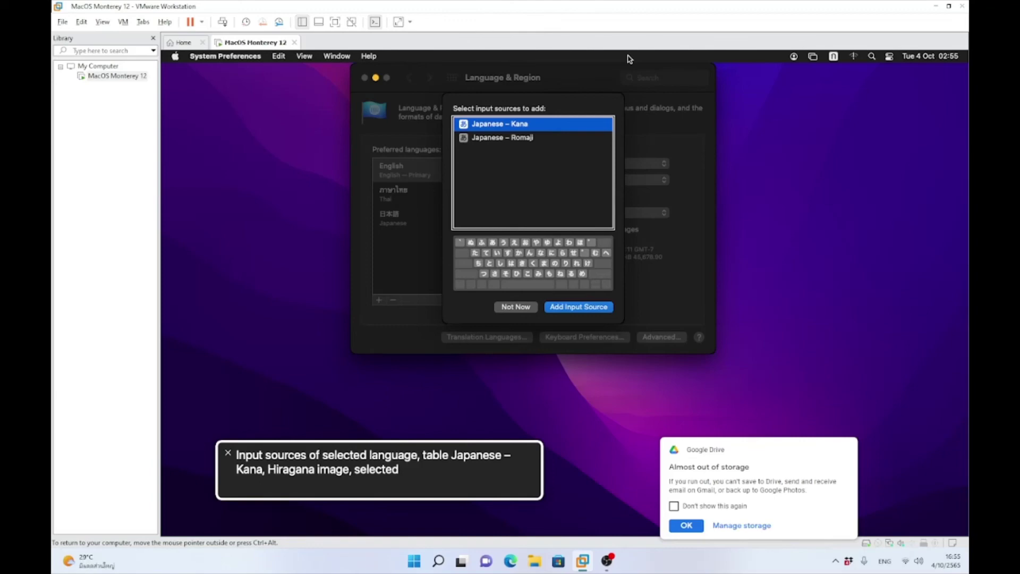
key("ctrl+alt+Right")
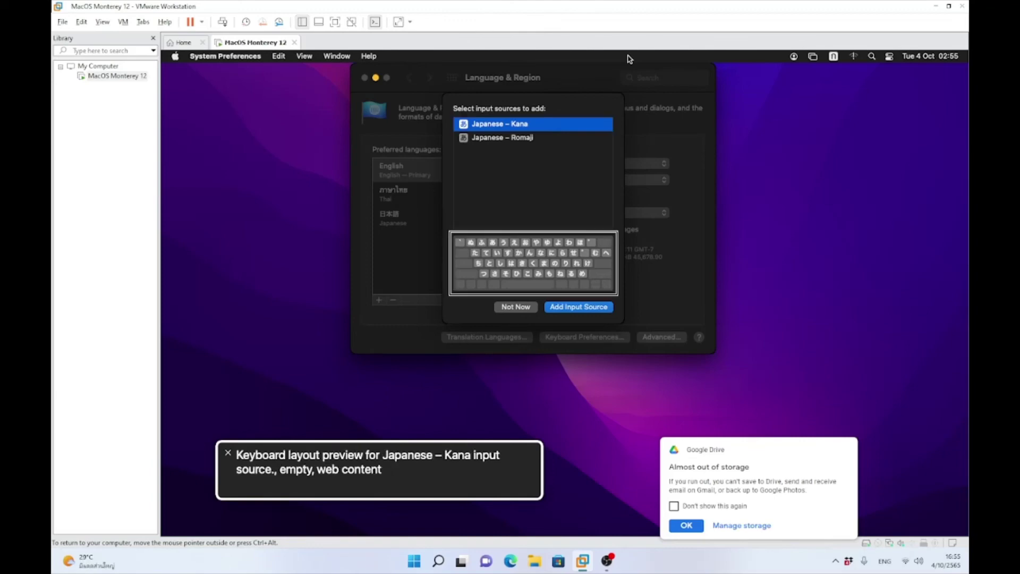
key("ctrl+alt+Right")
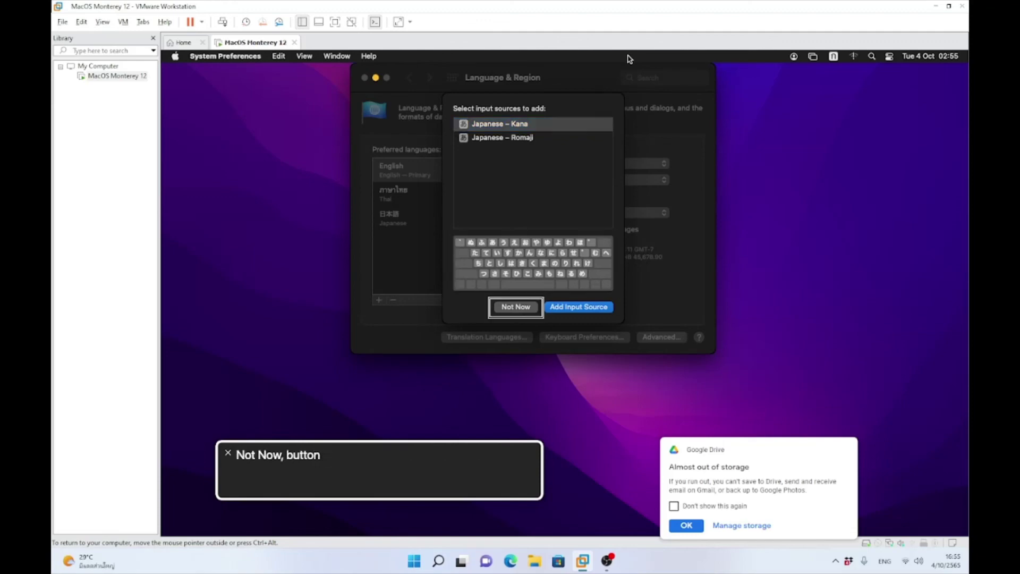
key("ctrl+alt+Right")
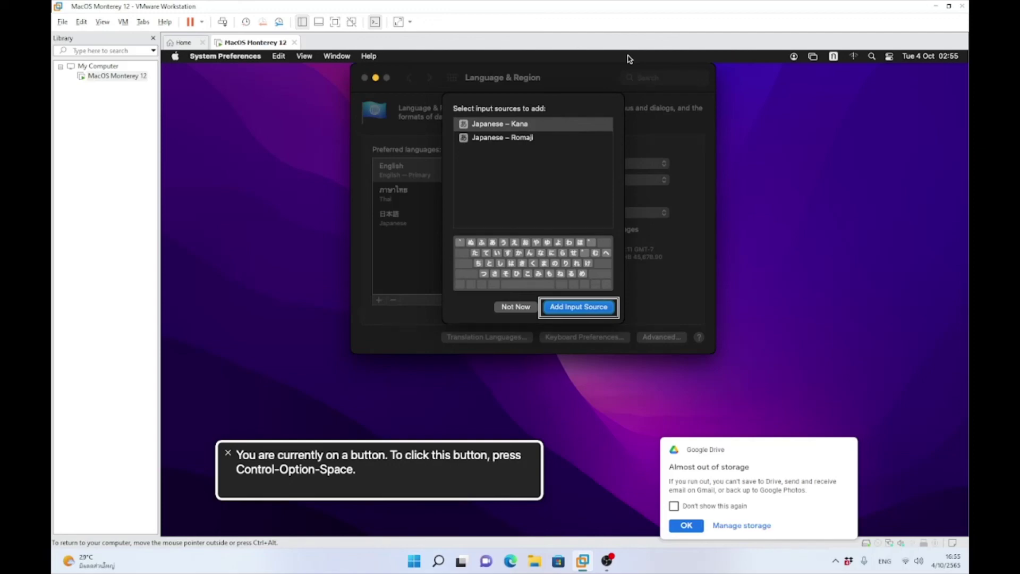
key("ctrl+alt+space")
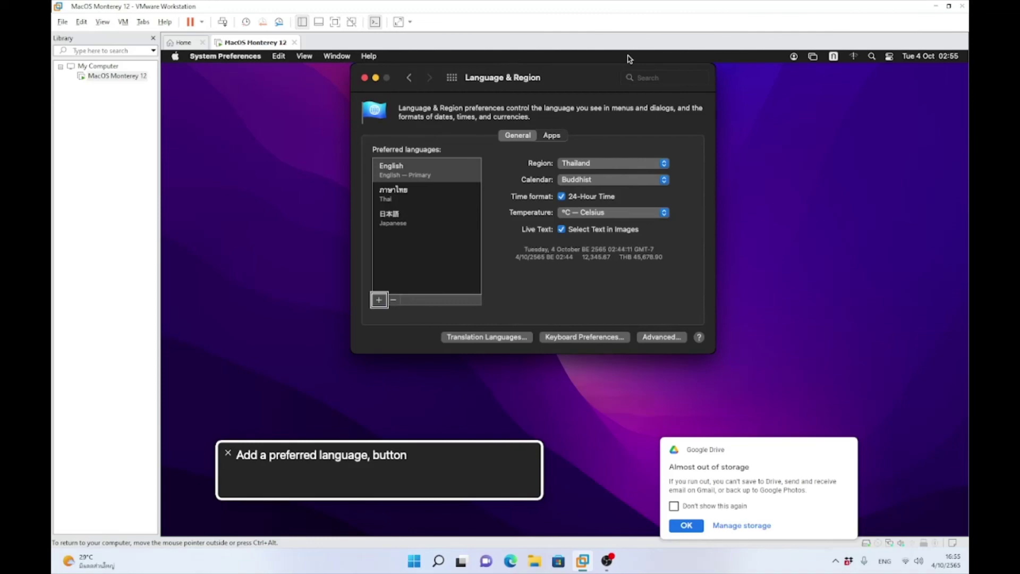
Step: Examine the controls for adding and removing a preferred language below the preferred languages list
key("ctrl+alt+Right")
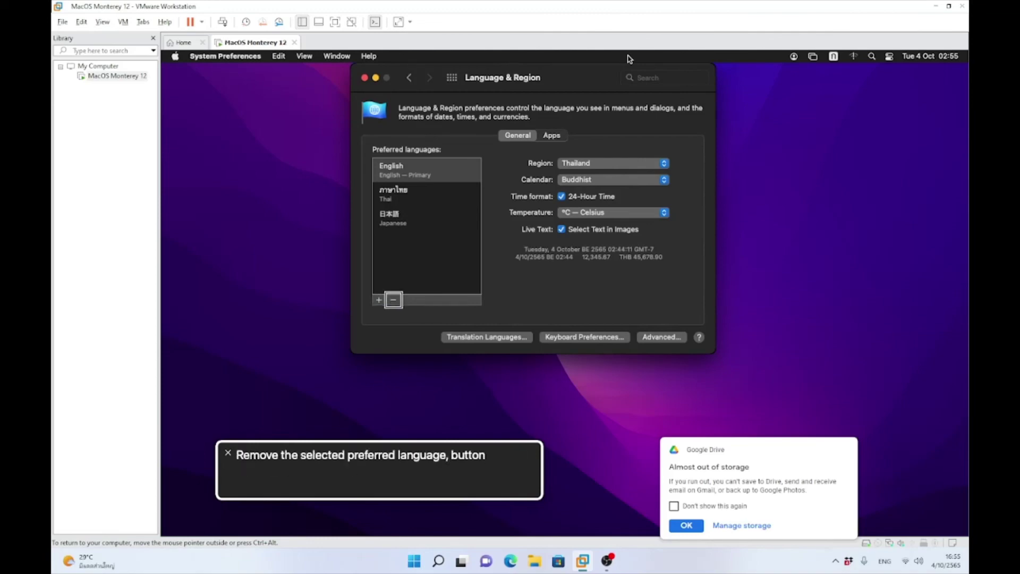
key("ctrl+alt+Left")
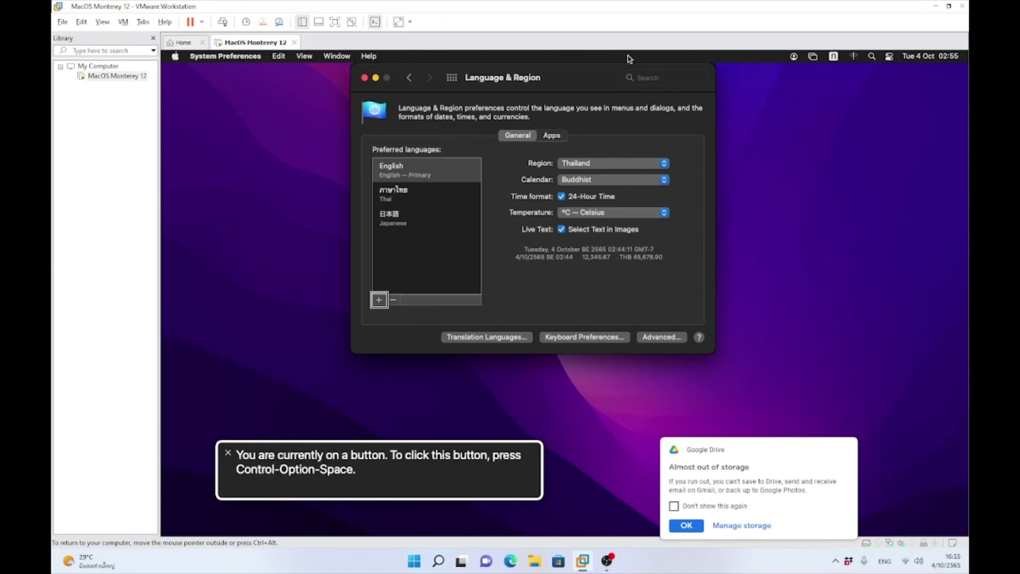
key("ctrl+alt+Left")
key("ctrl+alt+Right")
key("ctrl+alt+Right")
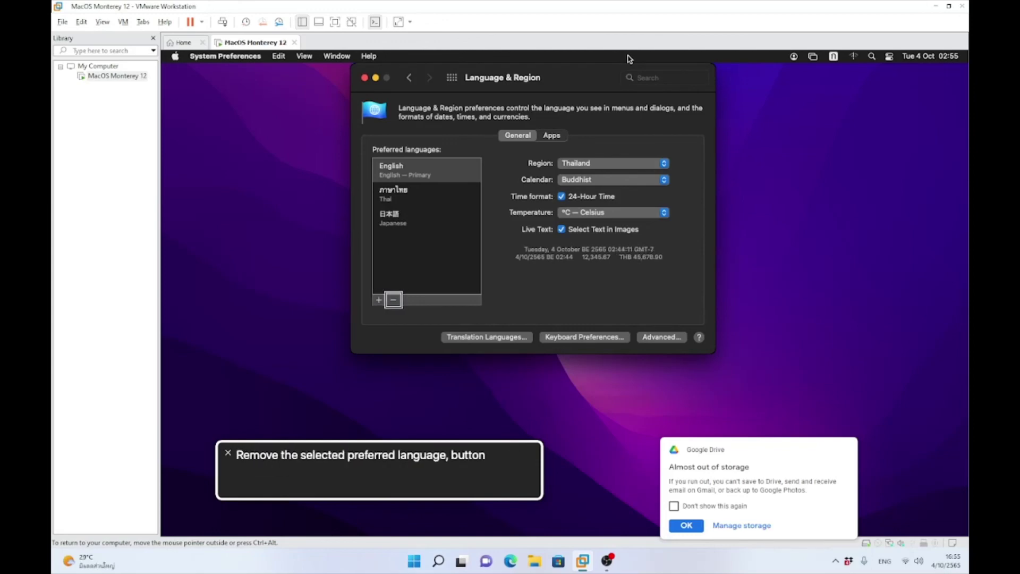
key("ctrl+alt+Left")
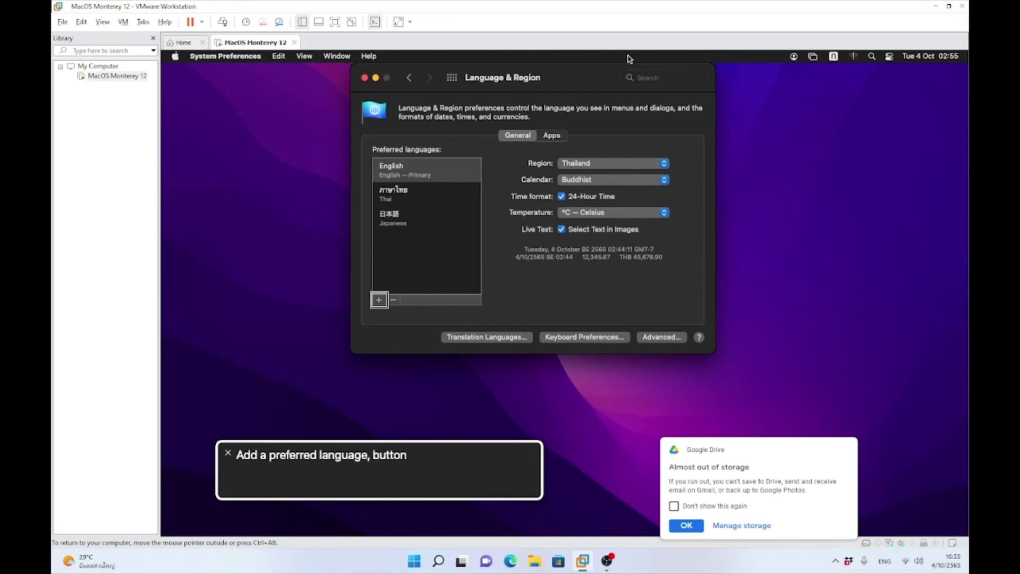
Step: Return to the preferred languages table and look through its entries from English to Japanese and back
key("ctrl+alt+Left")
key("ctrl+alt+Left")
key("ctrl+alt+Left")
key("ctrl+alt+Left")
key("ctrl+alt+Left")
key("ctrl+alt+Left")
key("ctrl+alt+Left")
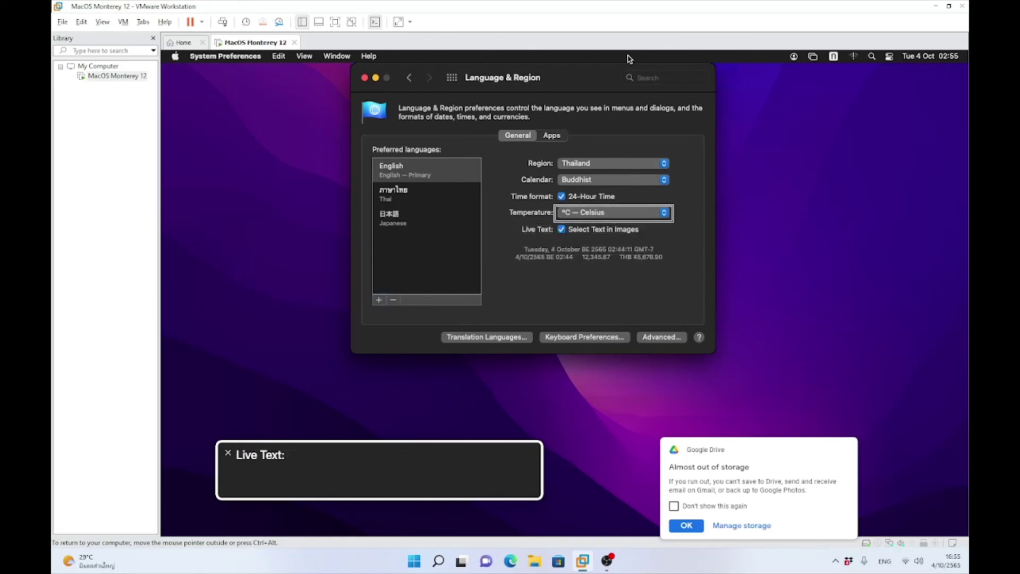
key("ctrl+alt+Left")
key("ctrl+alt+Left")
key("ctrl+alt+Left")
key("ctrl+alt+Left")
key("ctrl+alt+Left")
key("ctrl+alt+Left")
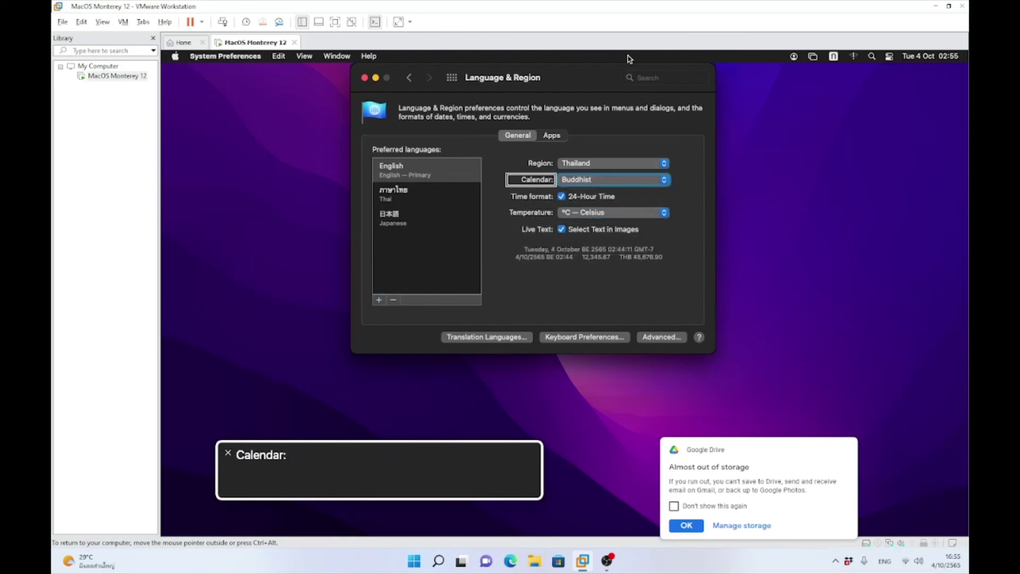
key("ctrl+alt+Left")
key("ctrl+alt+Left")
key("ctrl+alt+Left")
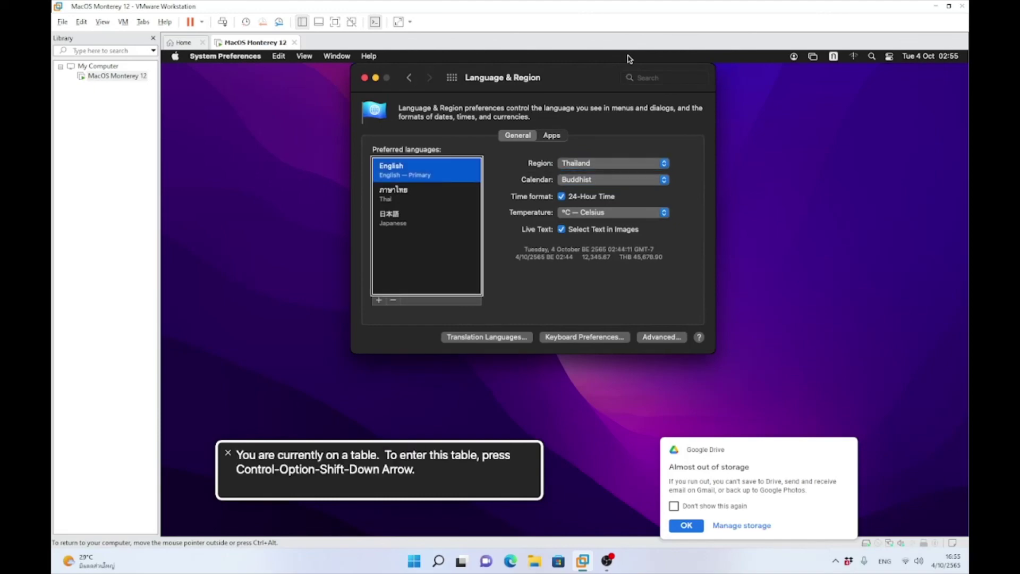
key("ctrl+alt+shift+Down")
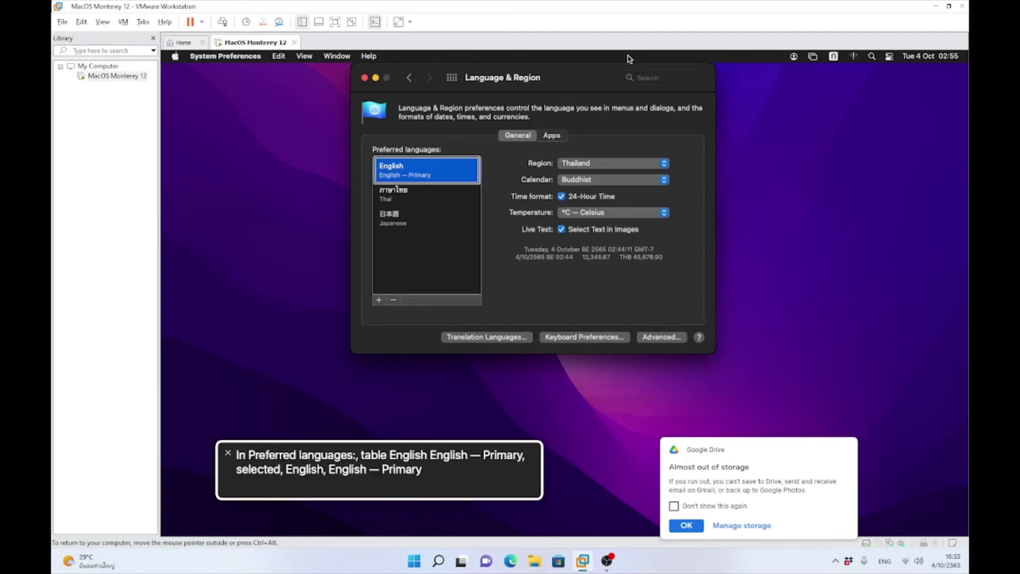
key("Down")
key("Down")
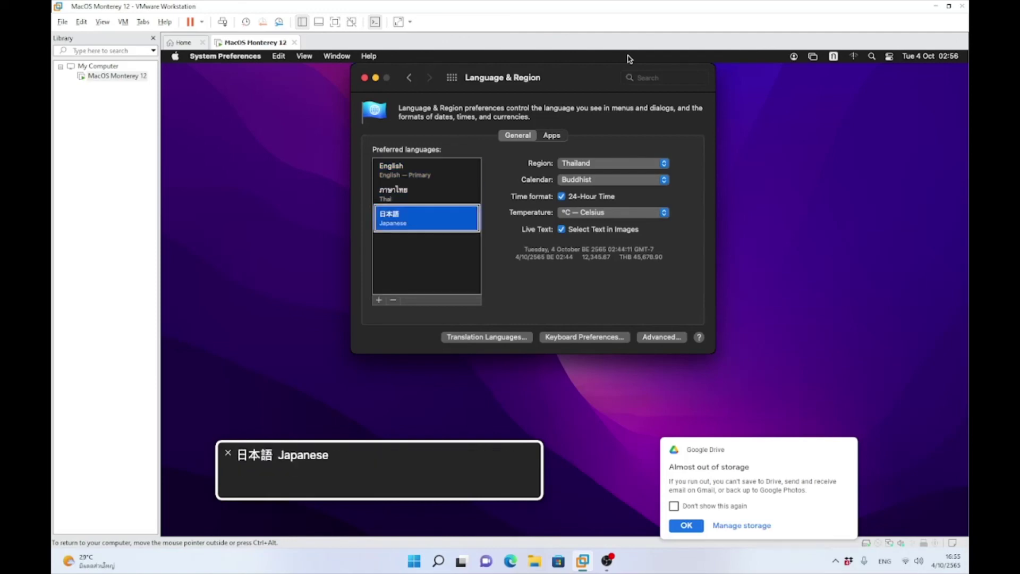
key("Up")
key("Up")
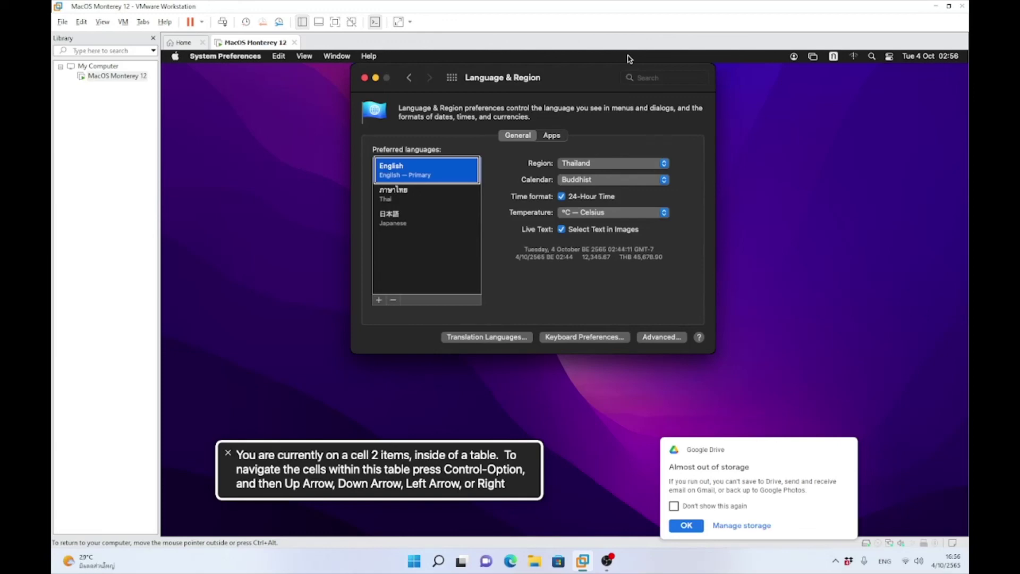
Step: Select Japanese in the preferred languages table and remove it from the list
key("Down")
key("Down")
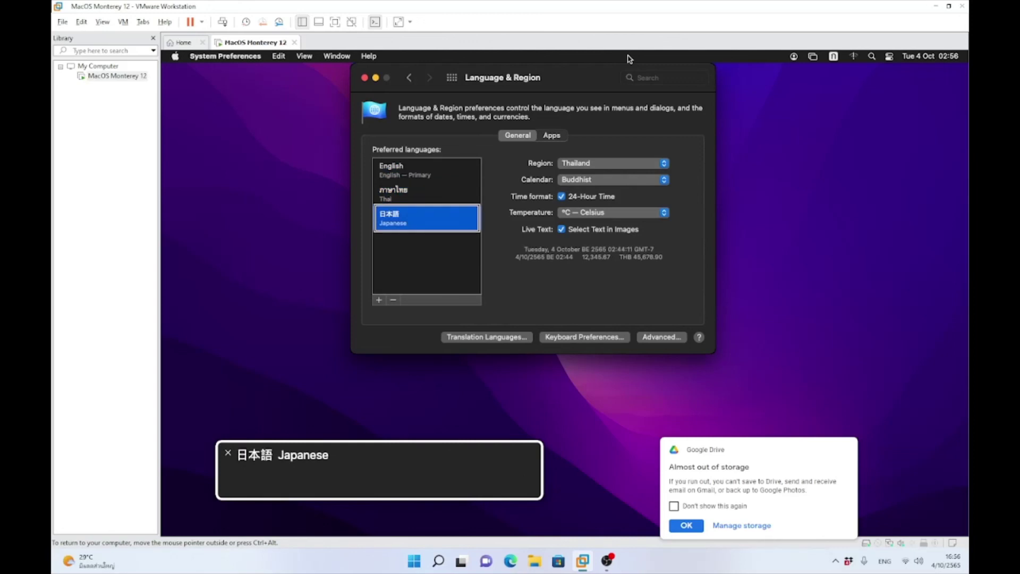
key("ctrl+alt+shift+Up")
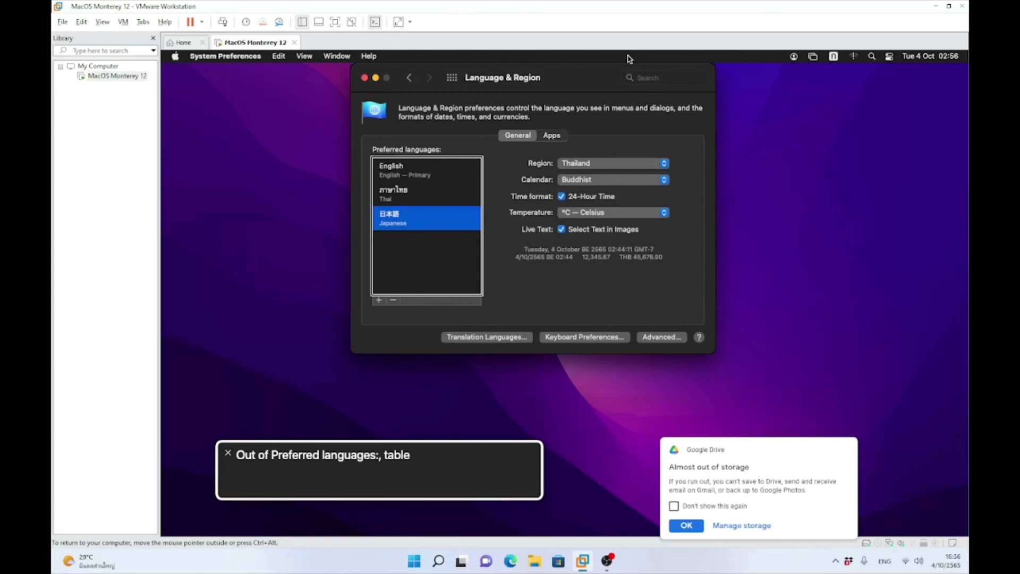
key("ctrl+alt+Right")
key("ctrl+alt+Right")
key("ctrl+alt+Right")
key("ctrl+alt+Right")
key("ctrl+alt+Right")
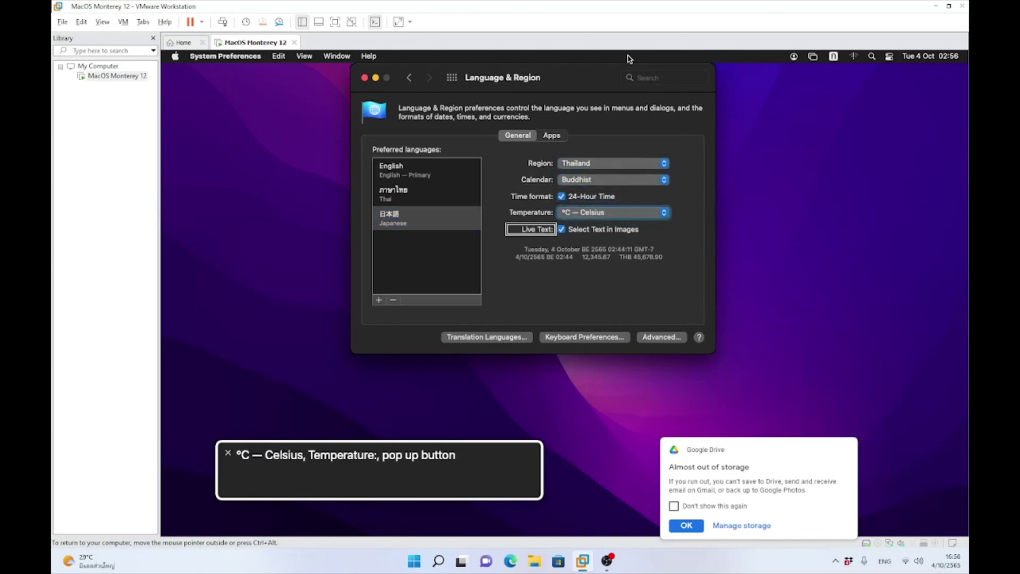
key("ctrl+alt+Right")
key("ctrl+alt+Right")
key("ctrl+alt+Right")
key("ctrl+alt+Right")
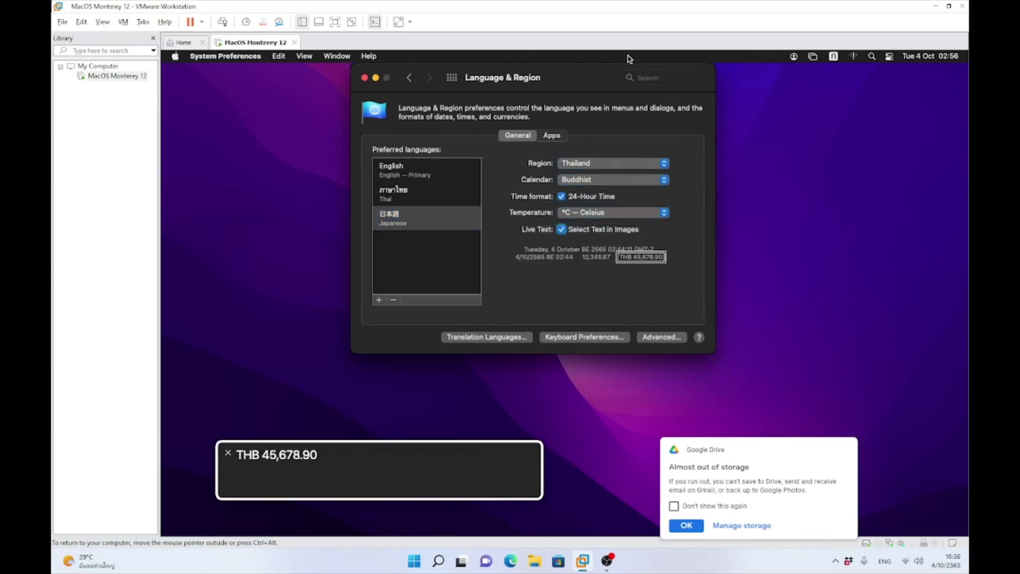
key("ctrl+alt+Right")
key("ctrl+alt+Right")
key("ctrl+alt+Right")
key("ctrl+alt+Left")
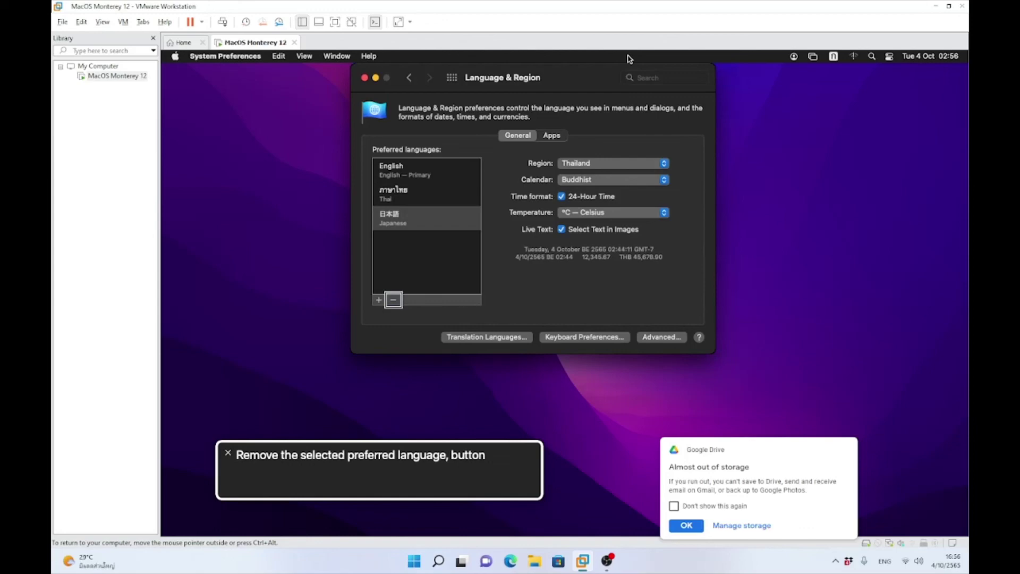
key("space")
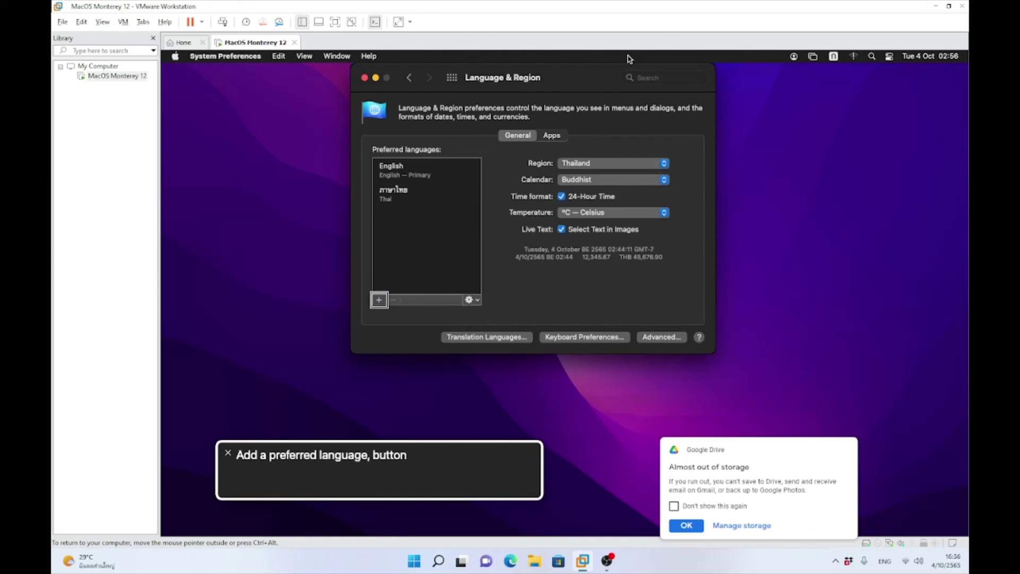
key("ctrl+alt+Right")
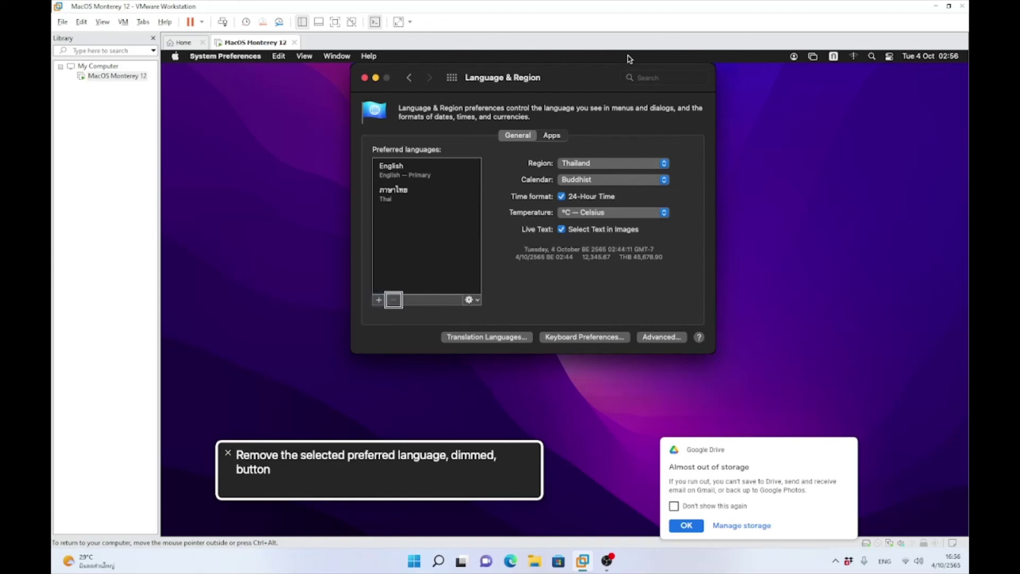